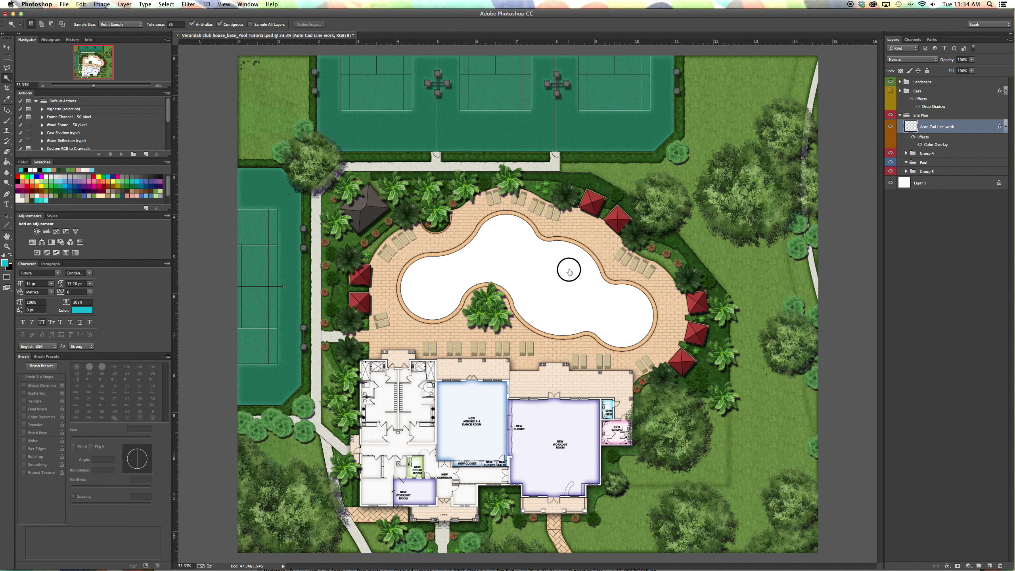
Select the white pool area with the Magic Wand and add a new layer inside the Pool group.
click(569, 271)
click(938, 163)
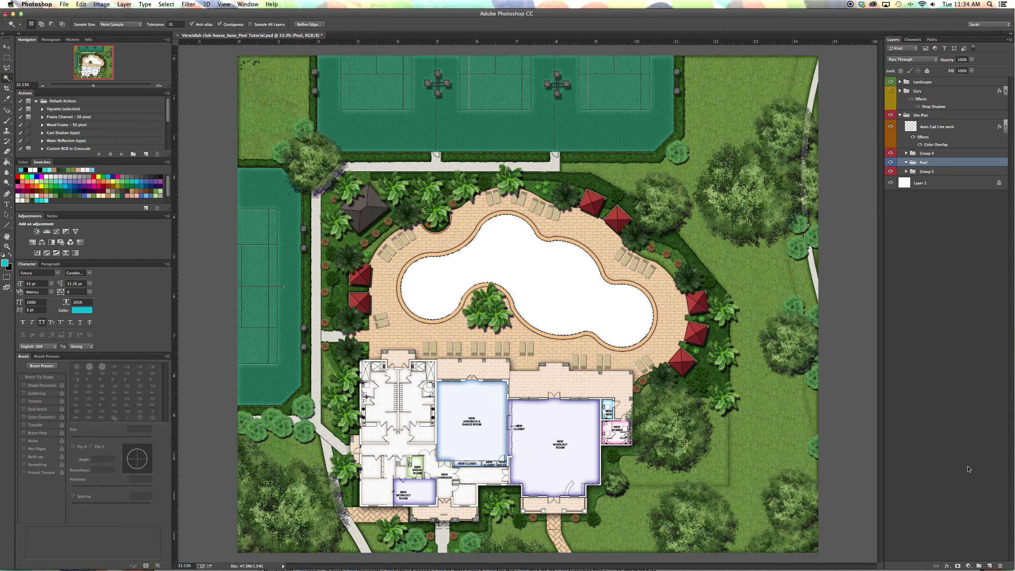
click(990, 565)
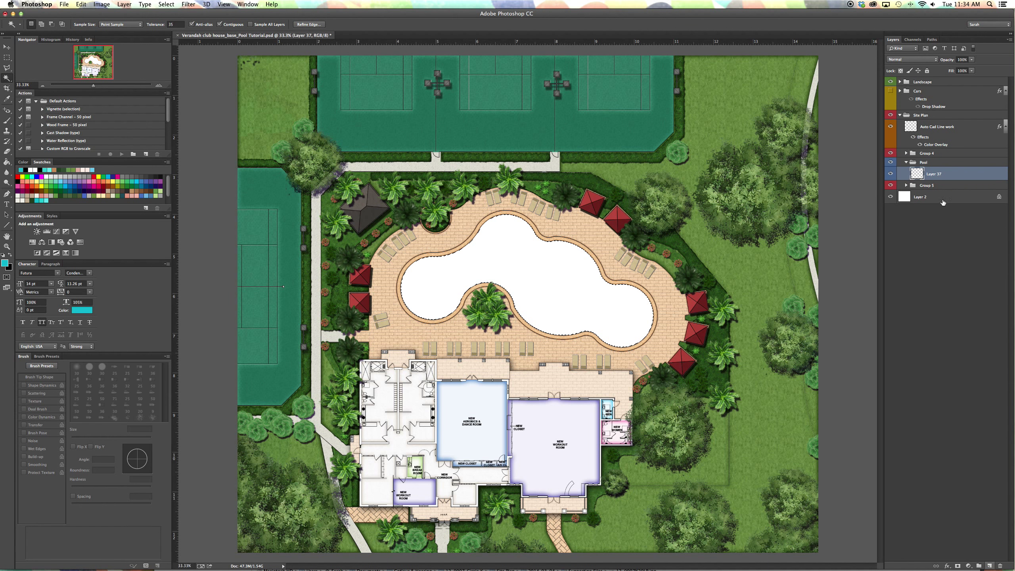
Rename the new layer Pool Water and fill the pool selection with the turquoise foreground color.
double_click(937, 175)
text(Pool Water)
key(Return)
key(g)
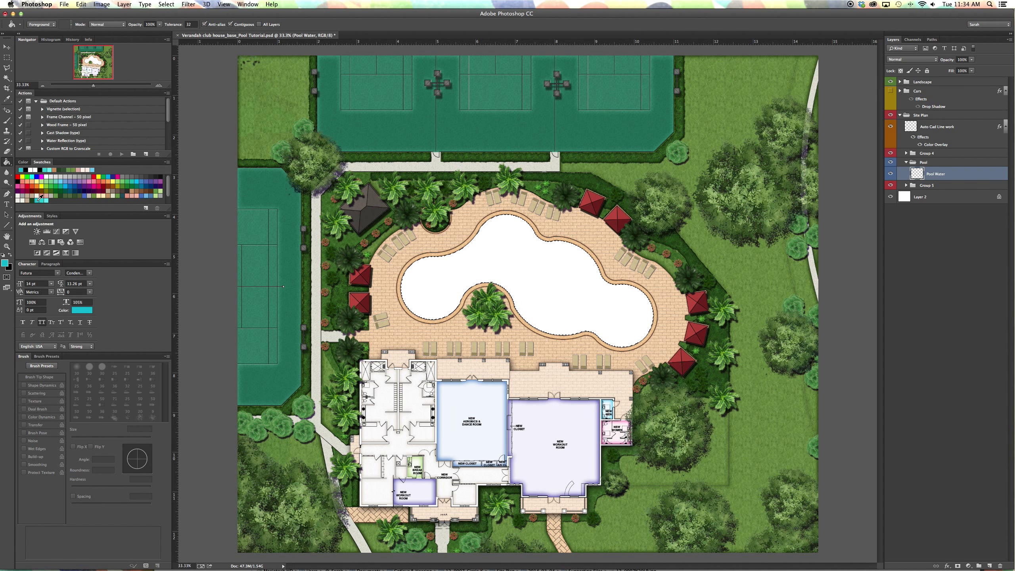
click(471, 266)
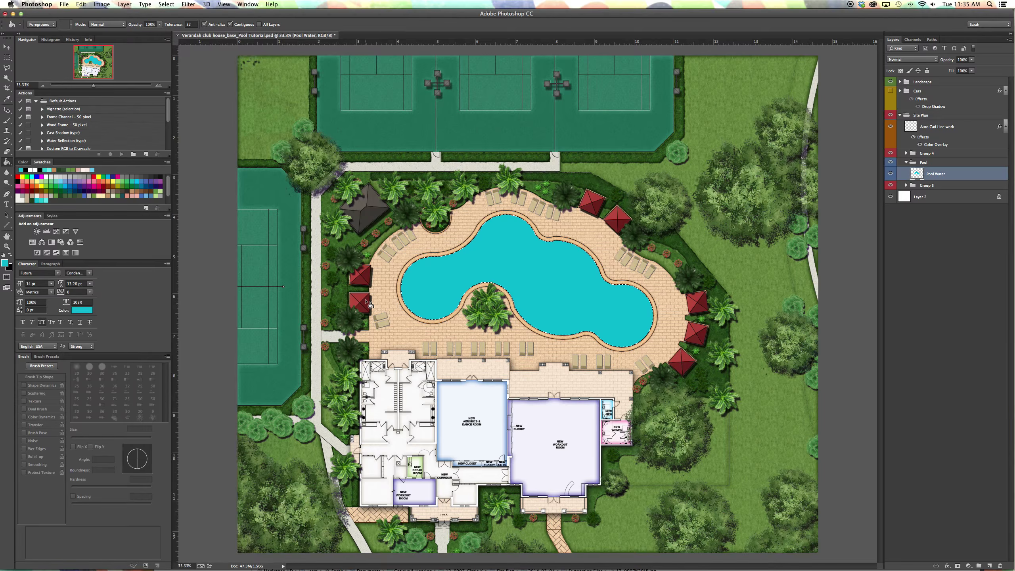
Set up a soft round brush in a lighter turquoise with 0% hardness and a size of 250 px.
key(b)
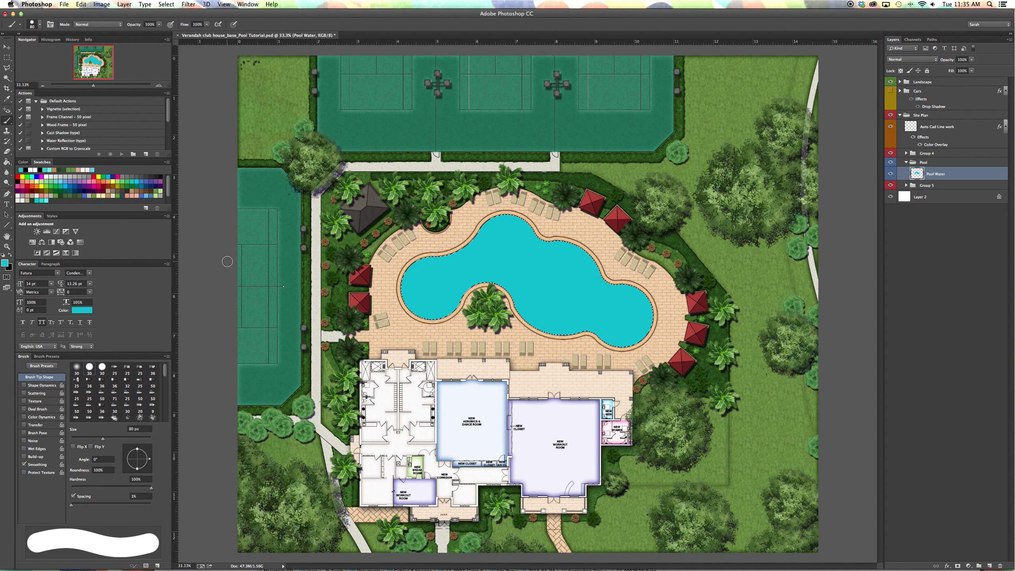
click(42, 200)
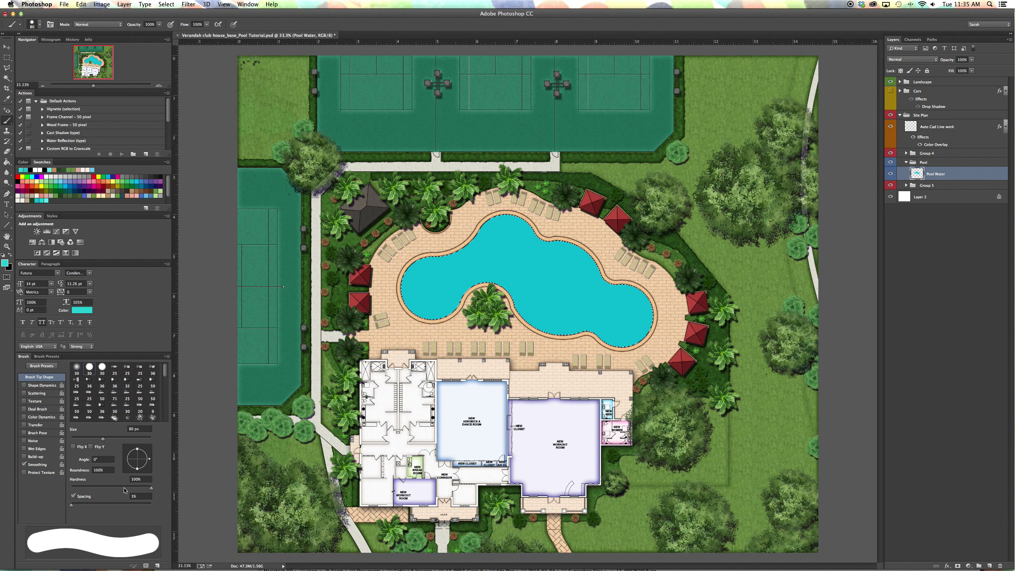
drag(124, 488, 60, 493)
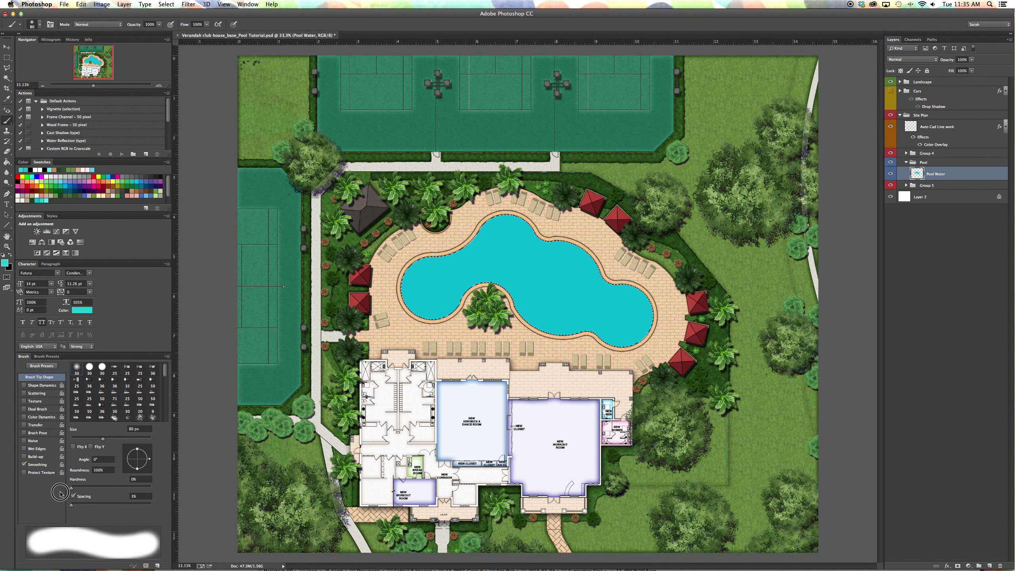
key(bracketright)
key(bracketright)
key(bracketright)
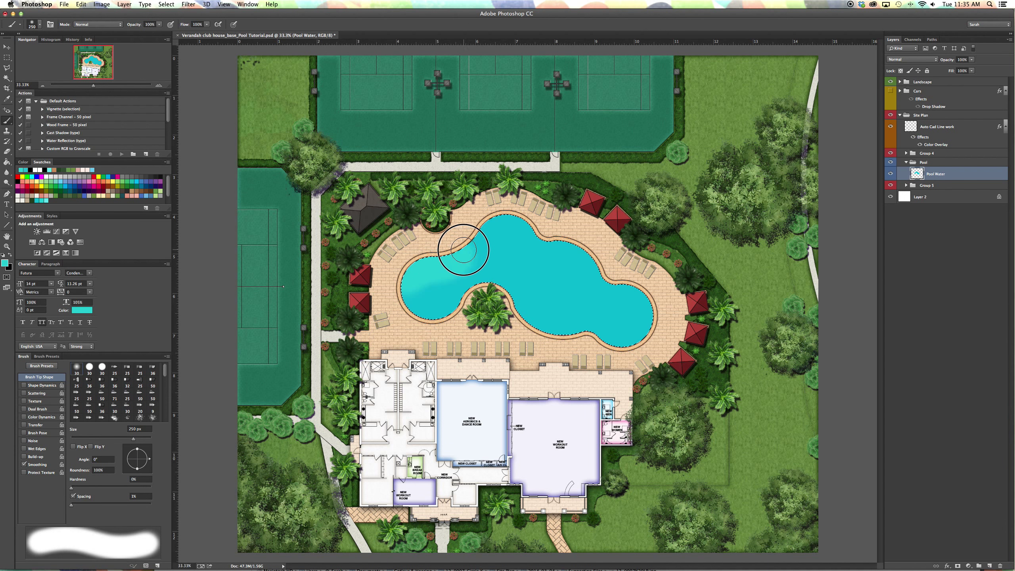
Undo the trial stroke and paint blended turquoise shading in the pool, with light aqua along its lower edge, finishing by clearing the selection.
key(super+z)
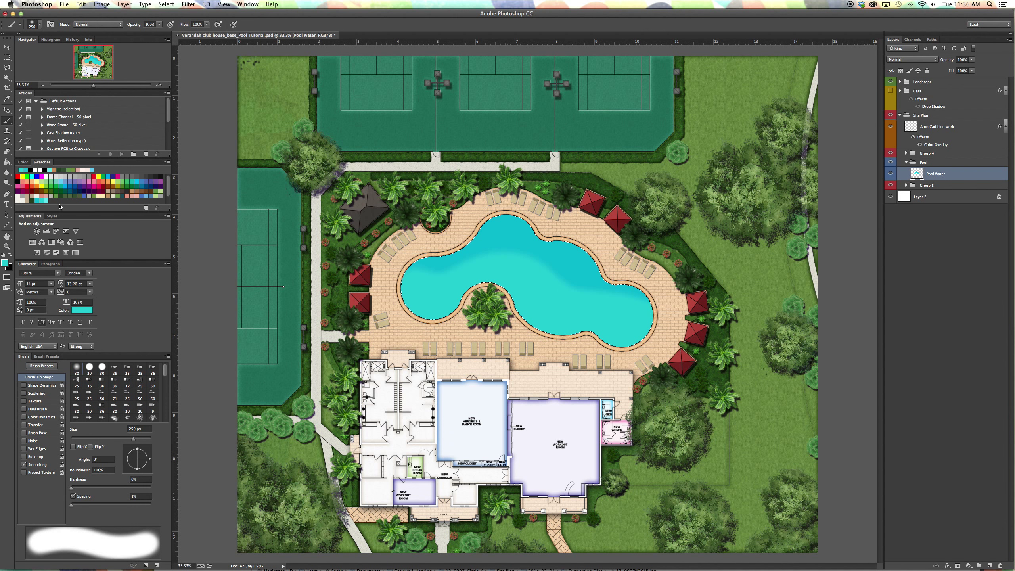
click(47, 200)
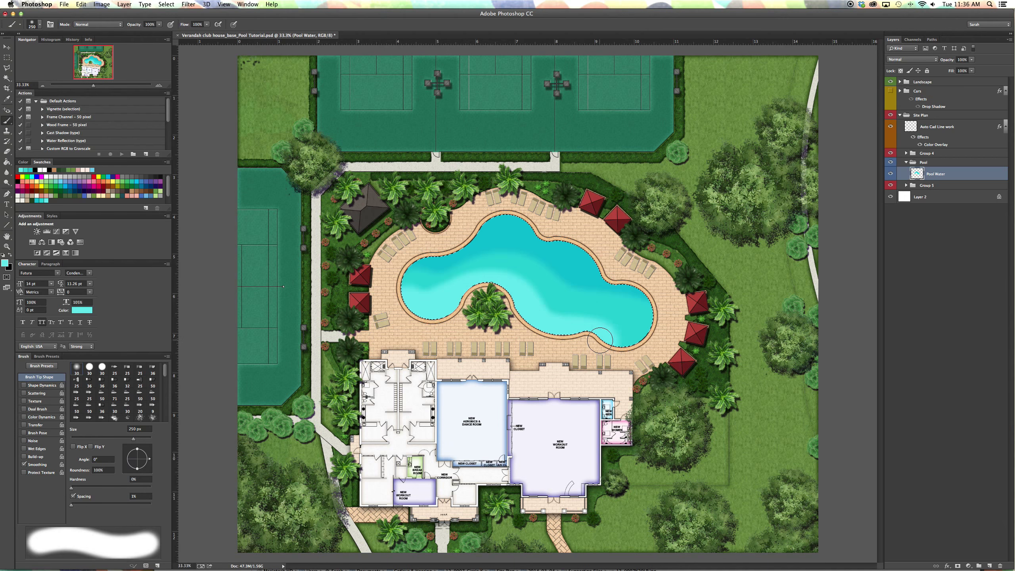
click(41, 200)
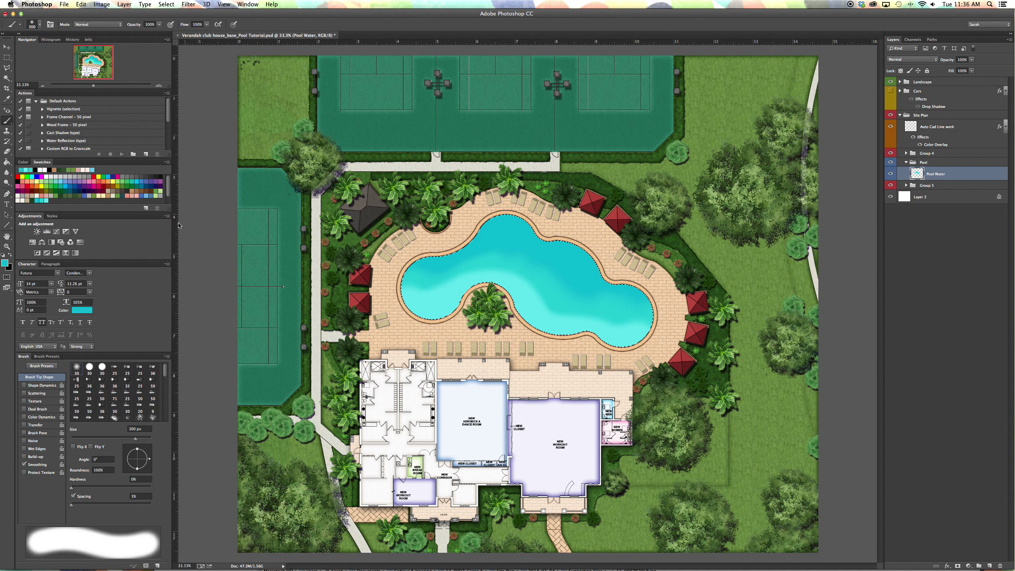
click(44, 200)
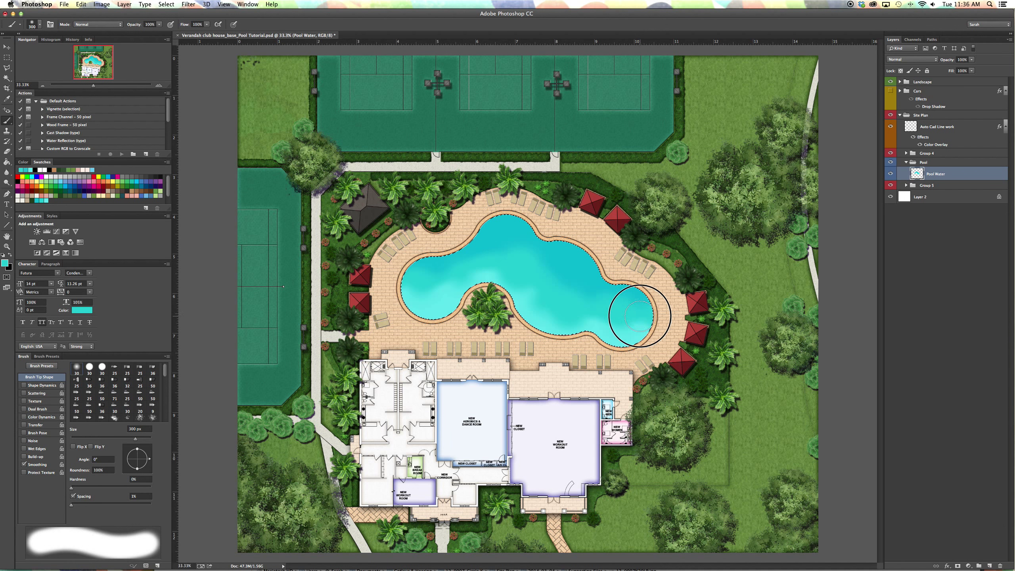
click(46, 199)
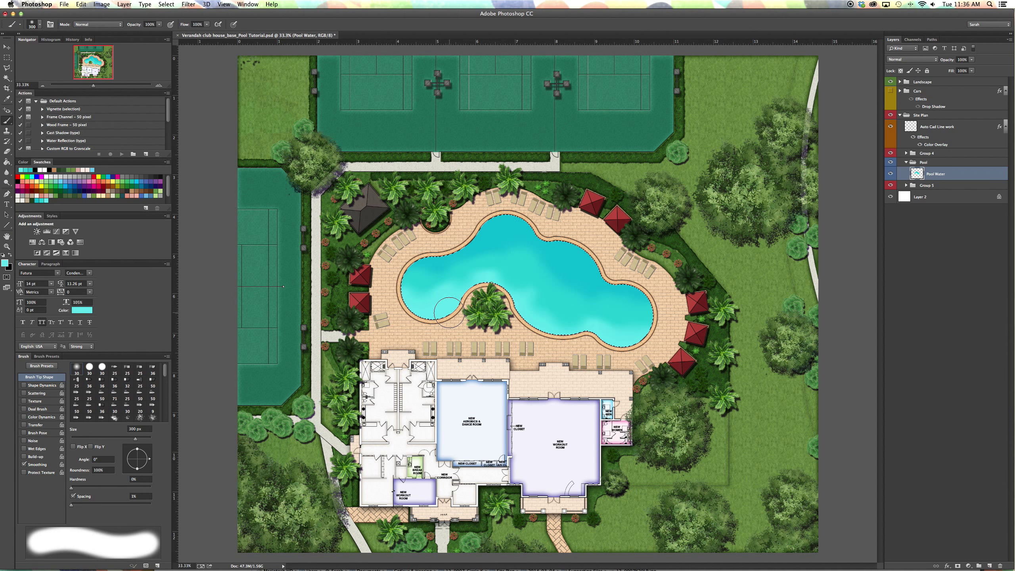
drag(580, 344, 626, 341)
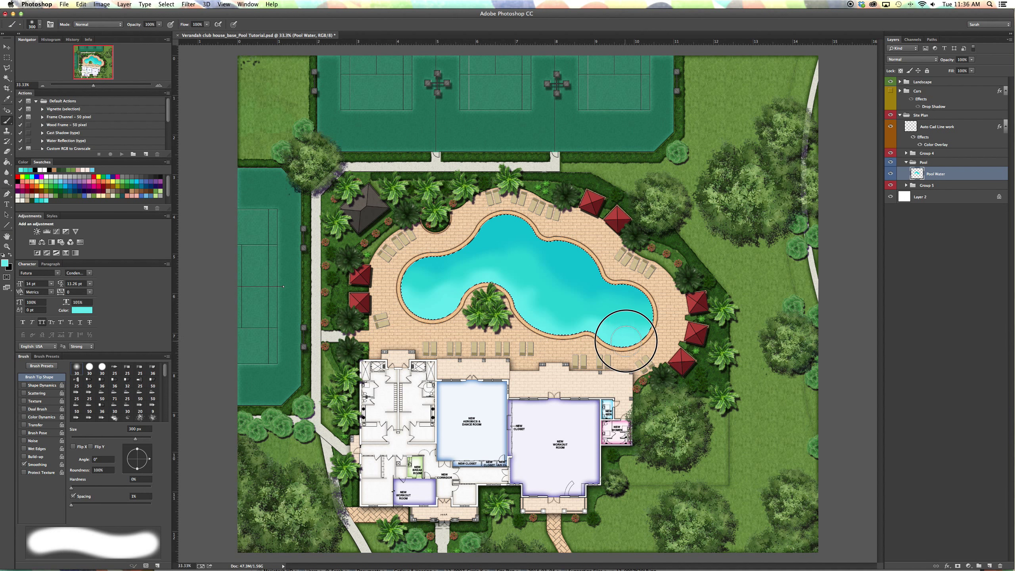
click(41, 196)
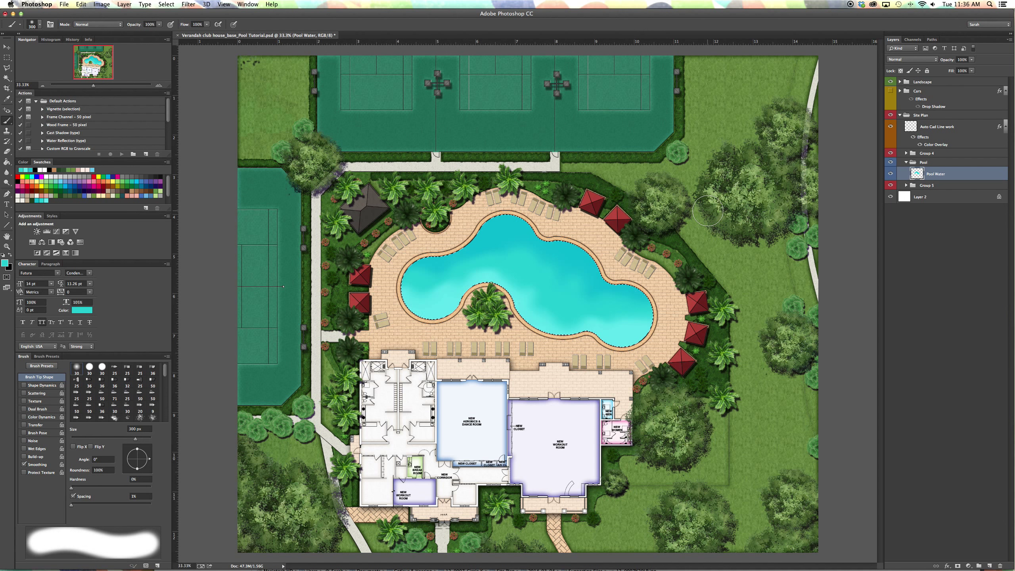
key(cmd+d)
key(v)
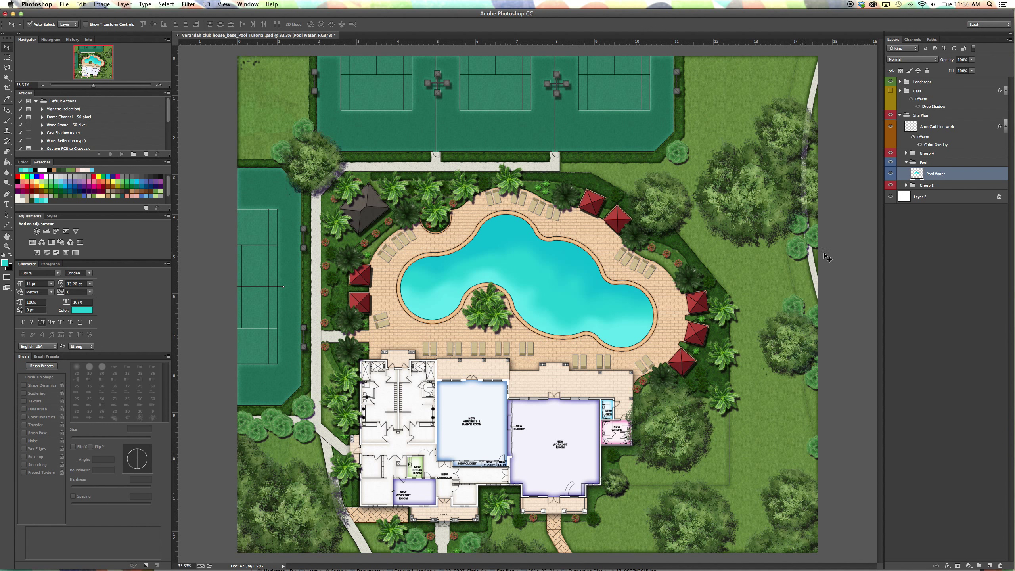
Add a Pattern Overlay to the Pool Water layer using the gray marbled, water-like pattern.
double_click(956, 178)
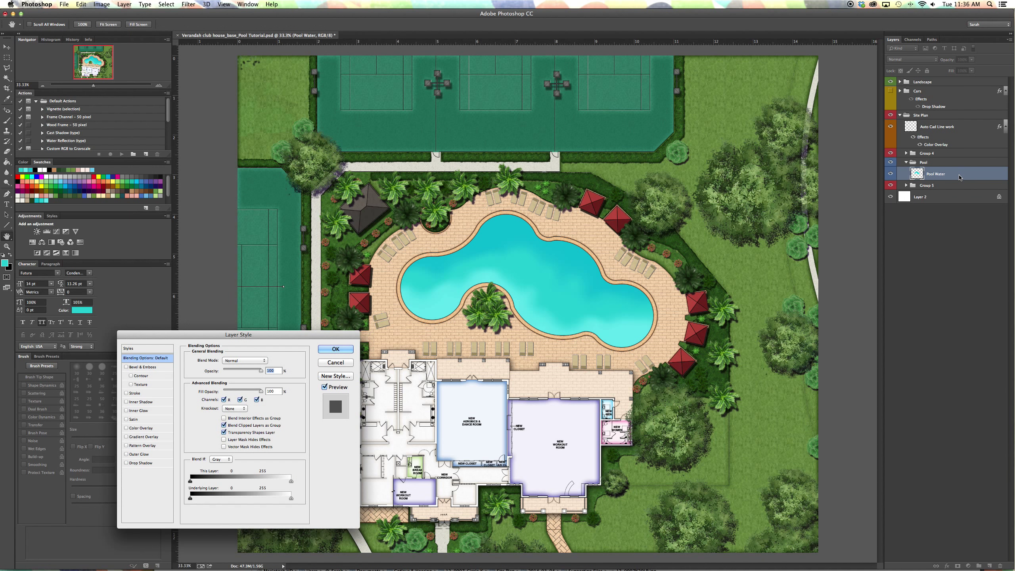
drag(277, 336, 264, 249)
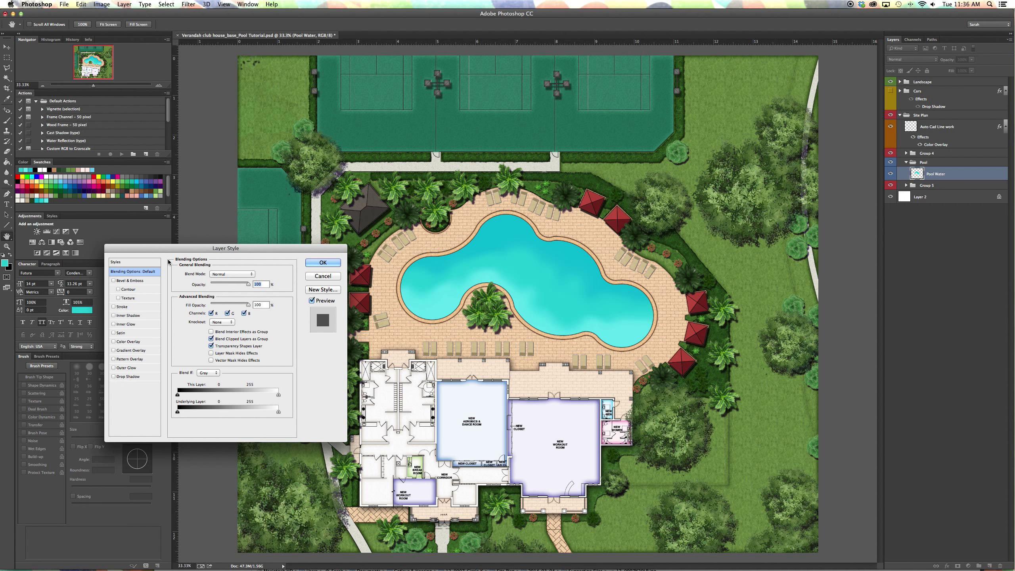
click(129, 360)
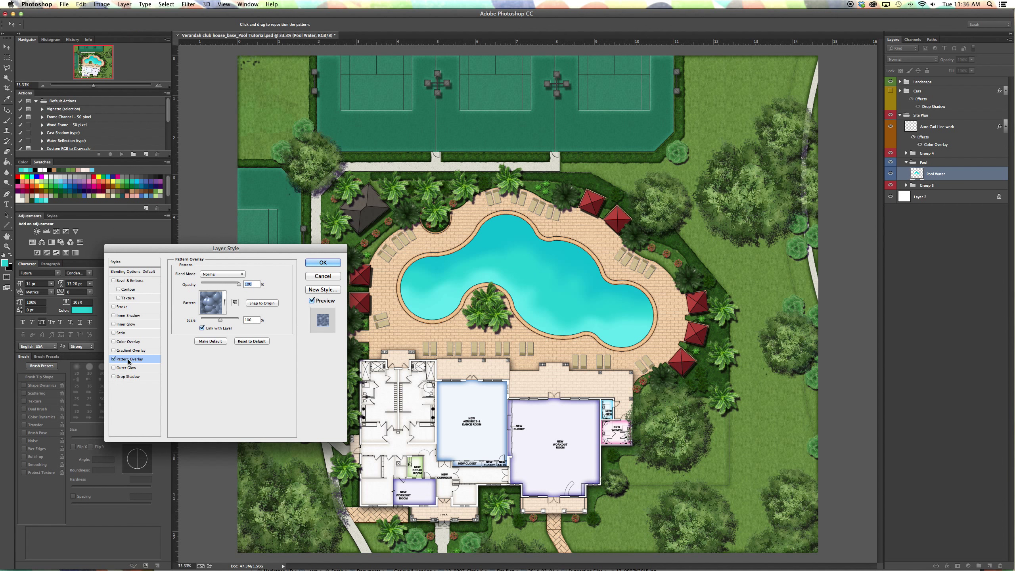
click(225, 298)
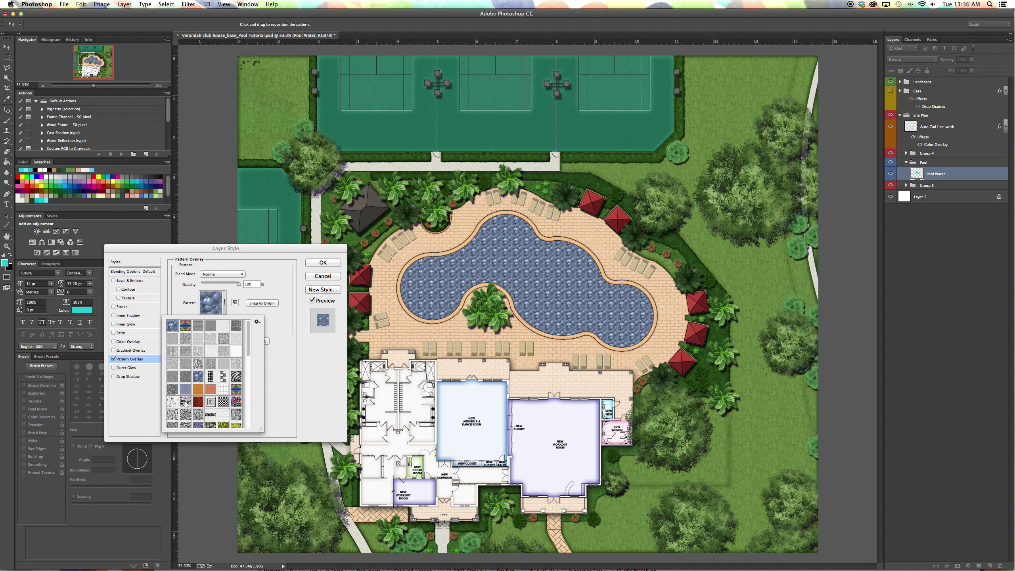
click(257, 323)
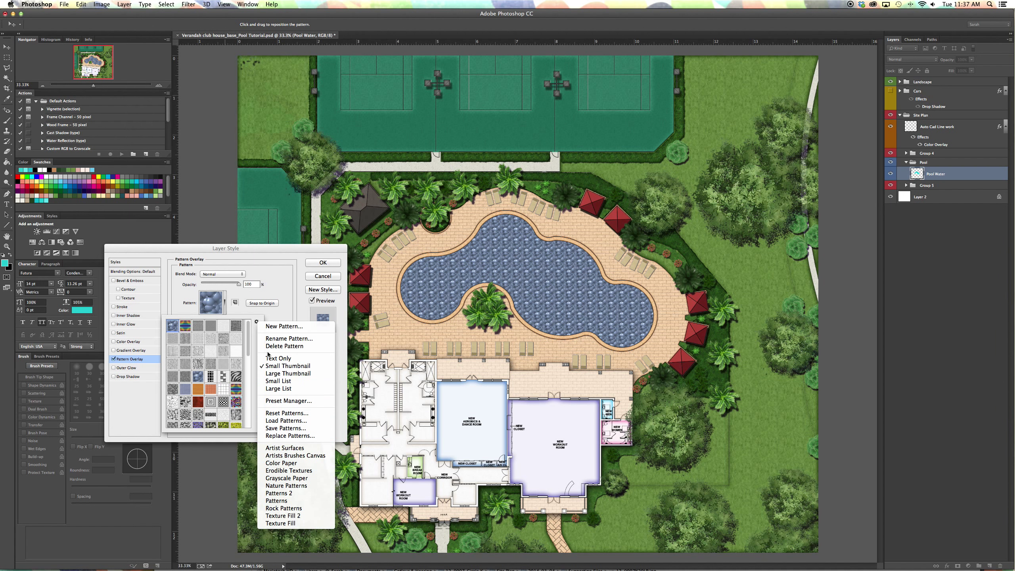
click(240, 311)
click(186, 403)
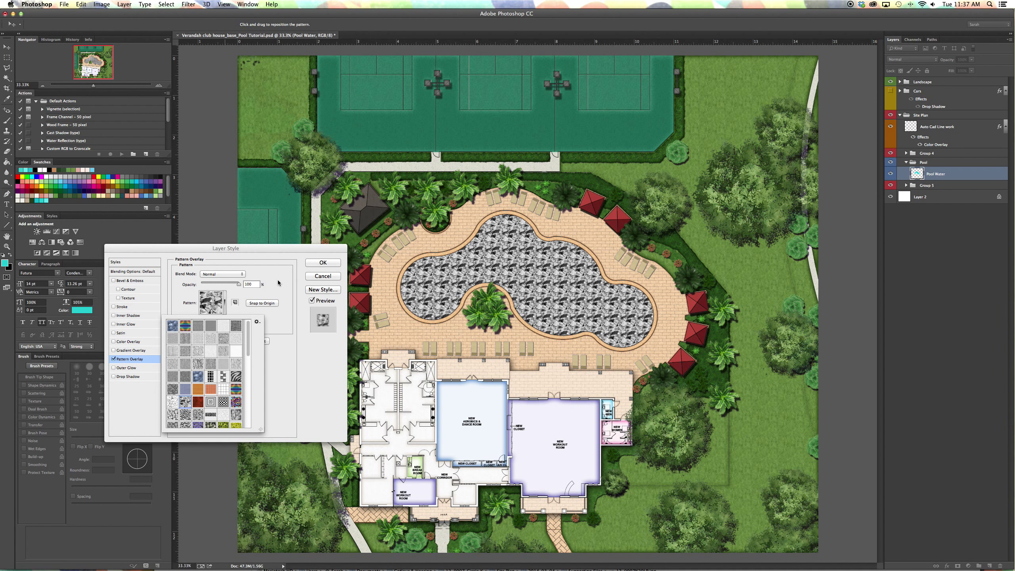
click(275, 325)
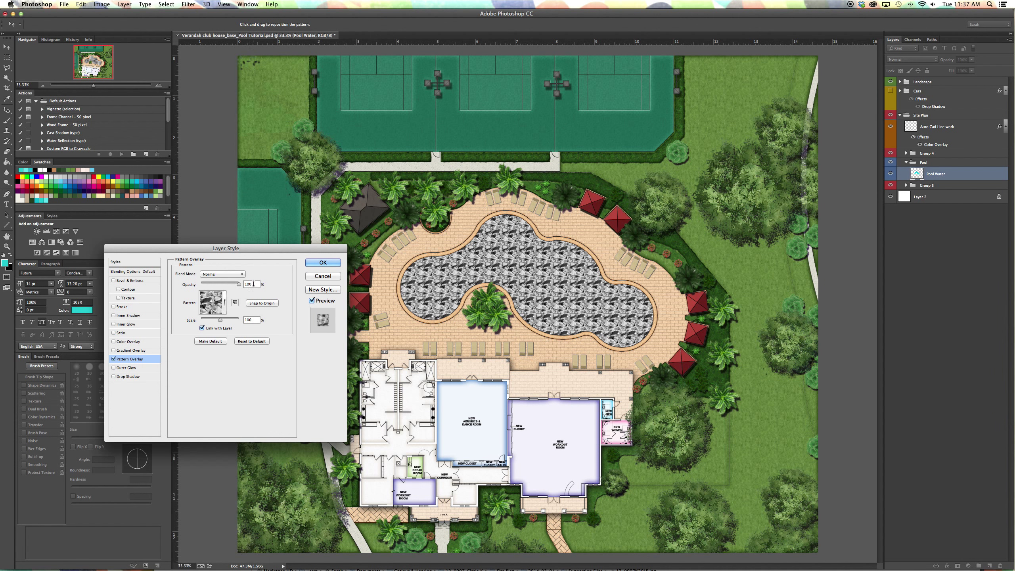
Set the pattern overlay's blend mode to Overlay and its opacity to 50%.
click(225, 274)
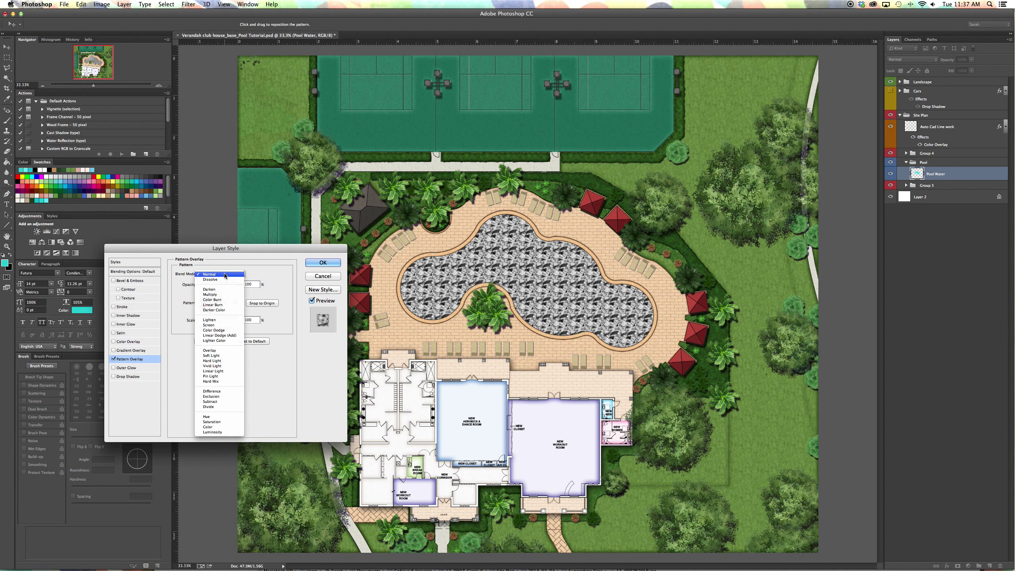
click(220, 350)
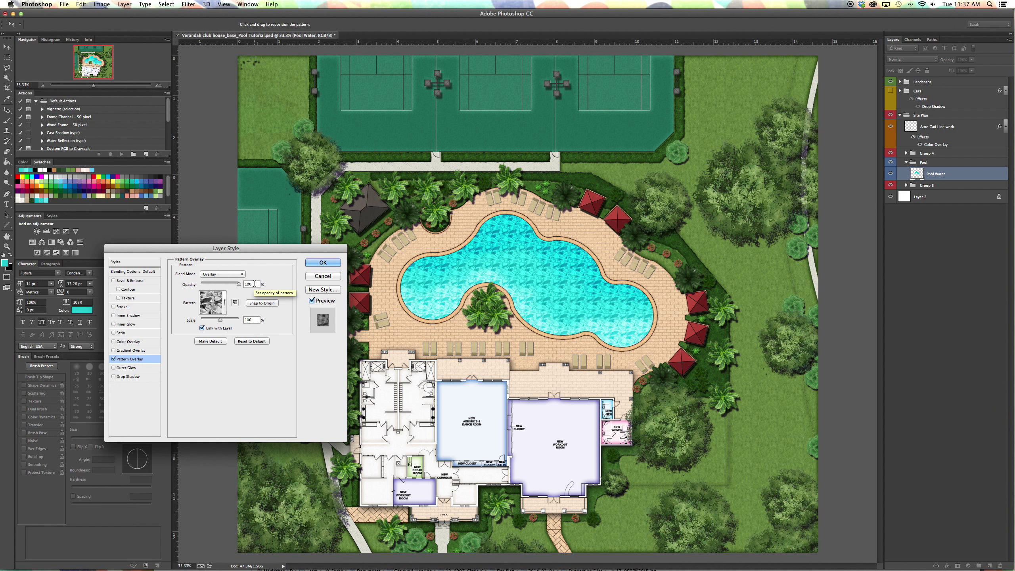
drag(255, 283, 231, 281)
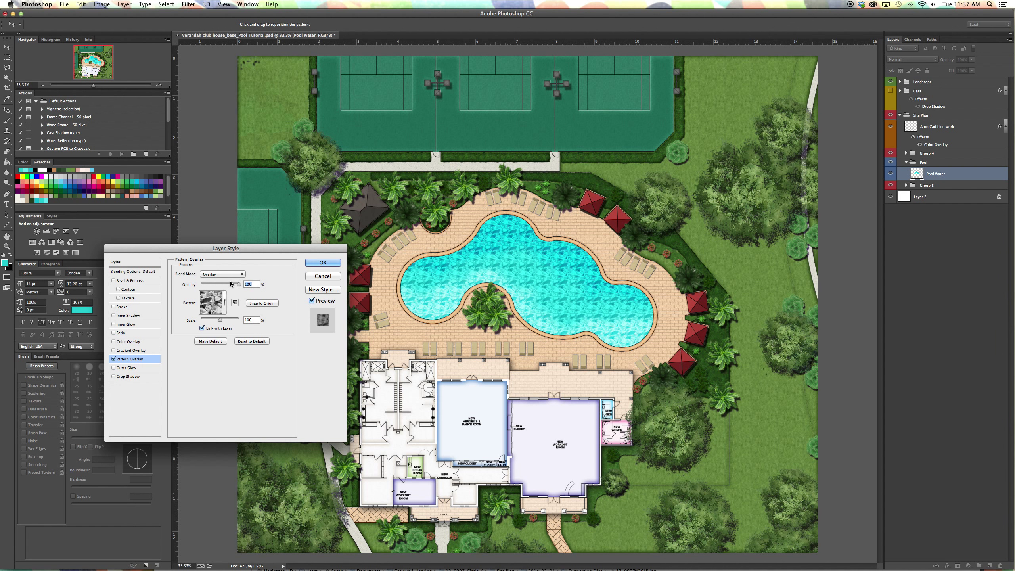
text(50)
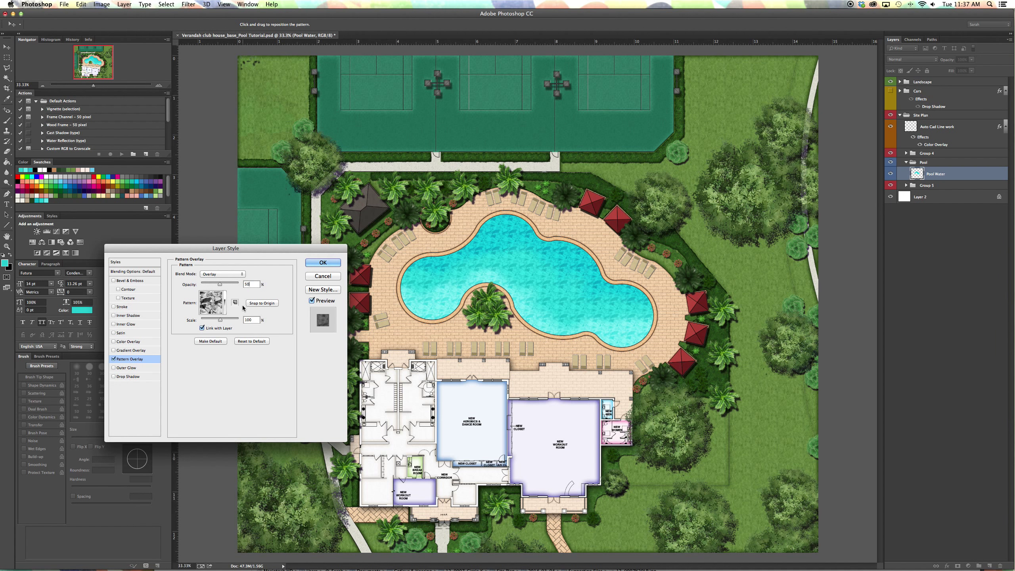
Enlarge the water pattern by raising the pattern overlay's scale to about 320%.
drag(254, 320, 229, 322)
drag(219, 320, 225, 320)
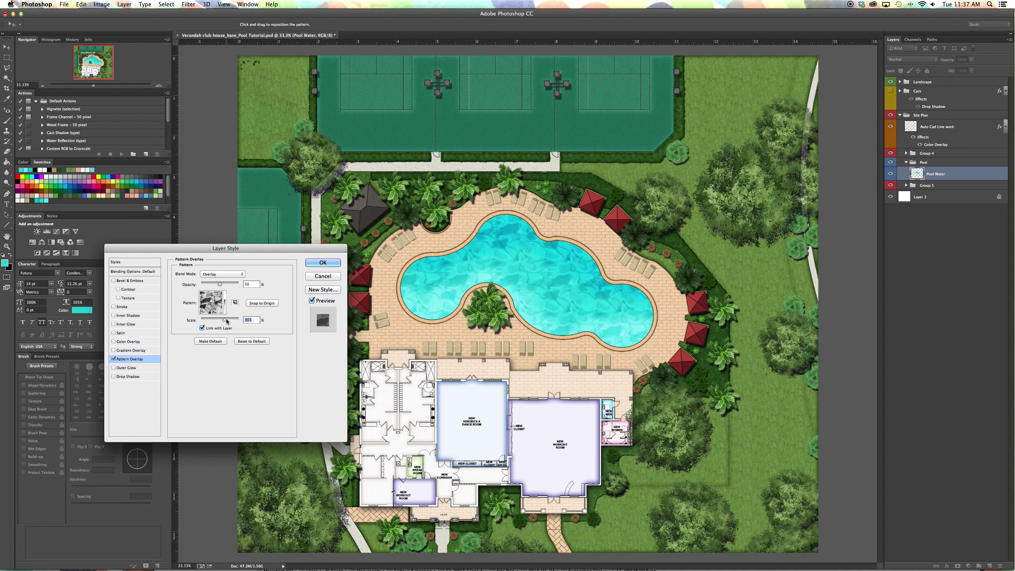
drag(227, 321, 228, 321)
drag(226, 320, 223, 320)
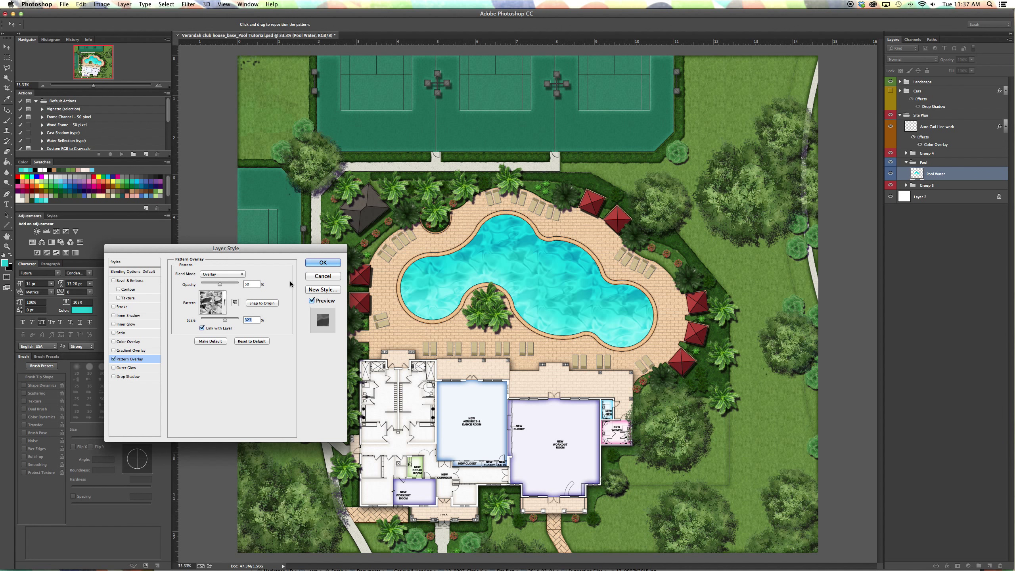
Add an Inner Shadow to the Pool Water layer with the dark teal color 09494c.
click(151, 316)
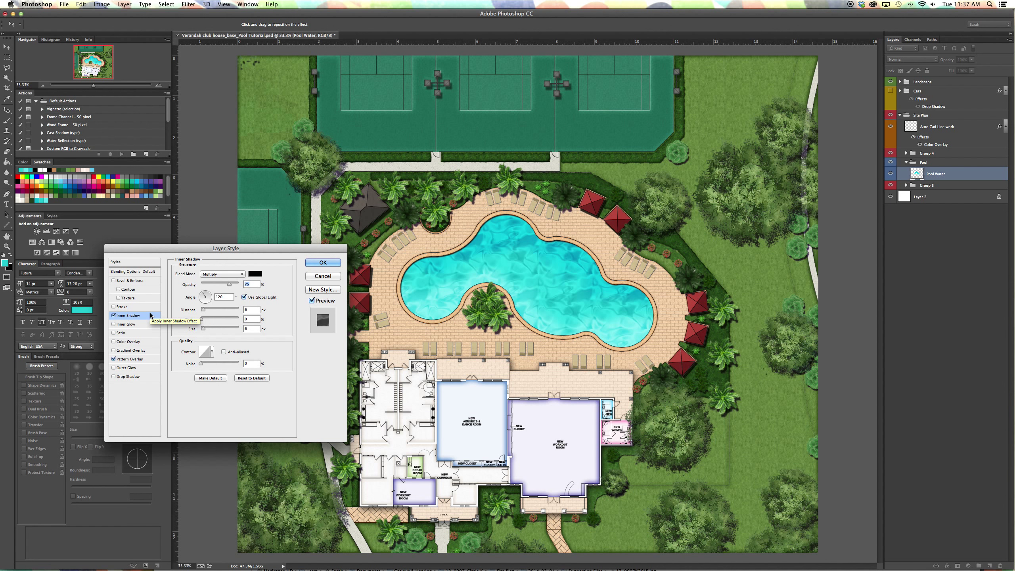
click(255, 273)
click(257, 134)
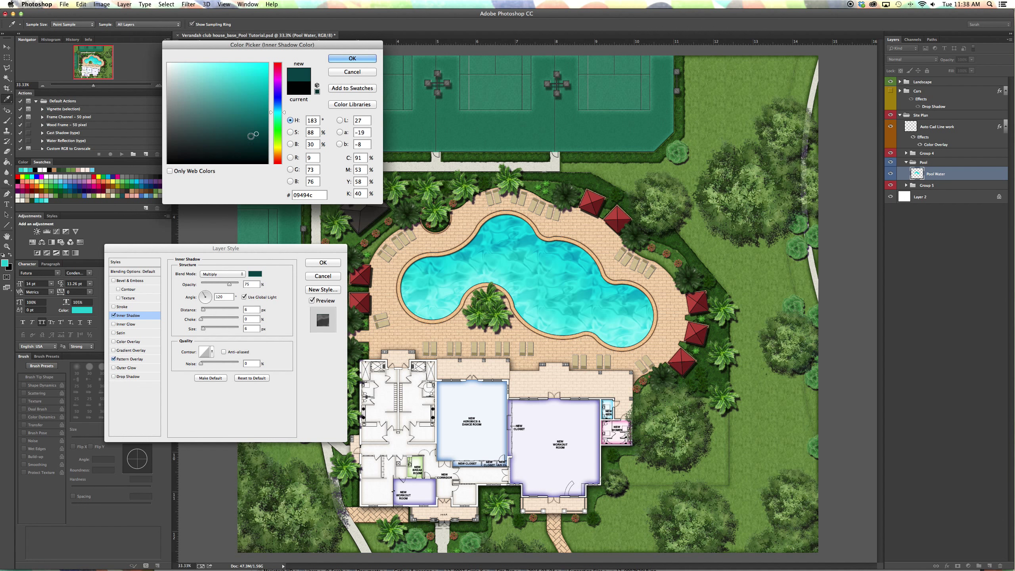
click(335, 57)
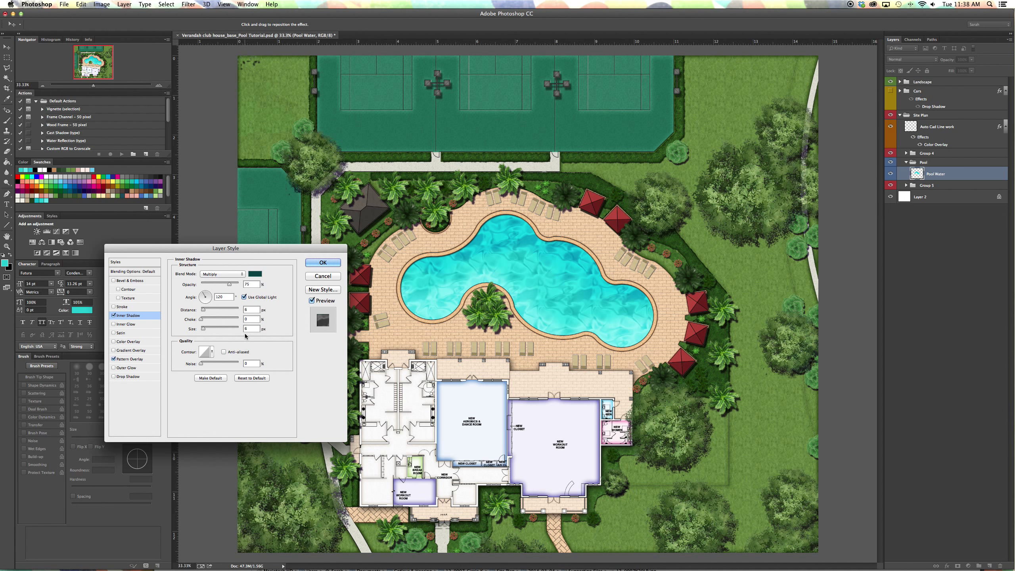
Set the inner shadow's distance to 34 px, choke to 7% and size to 32 px, and apply the layer style.
click(203, 312)
drag(204, 312, 214, 312)
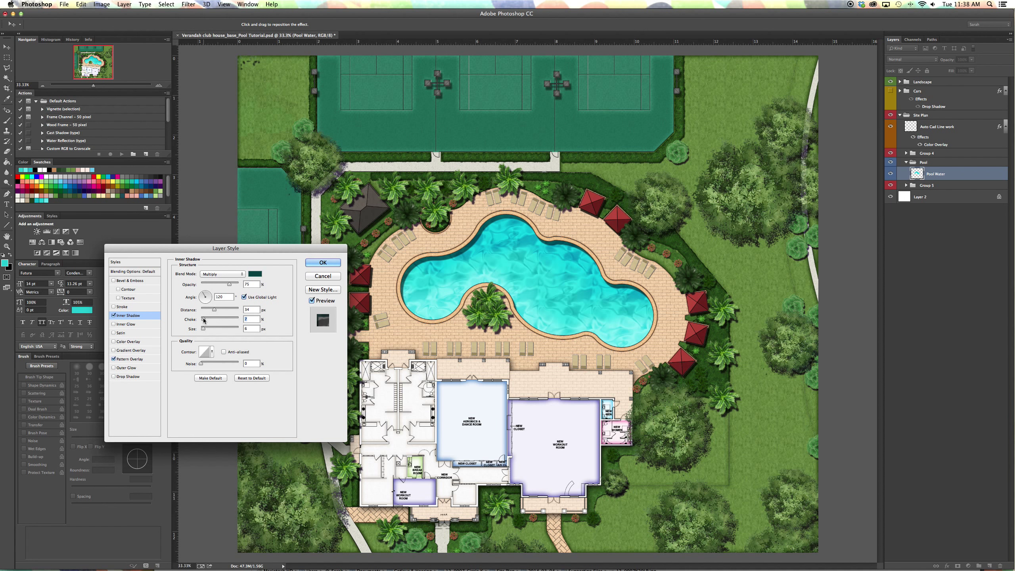
click(204, 320)
drag(205, 331, 208, 330)
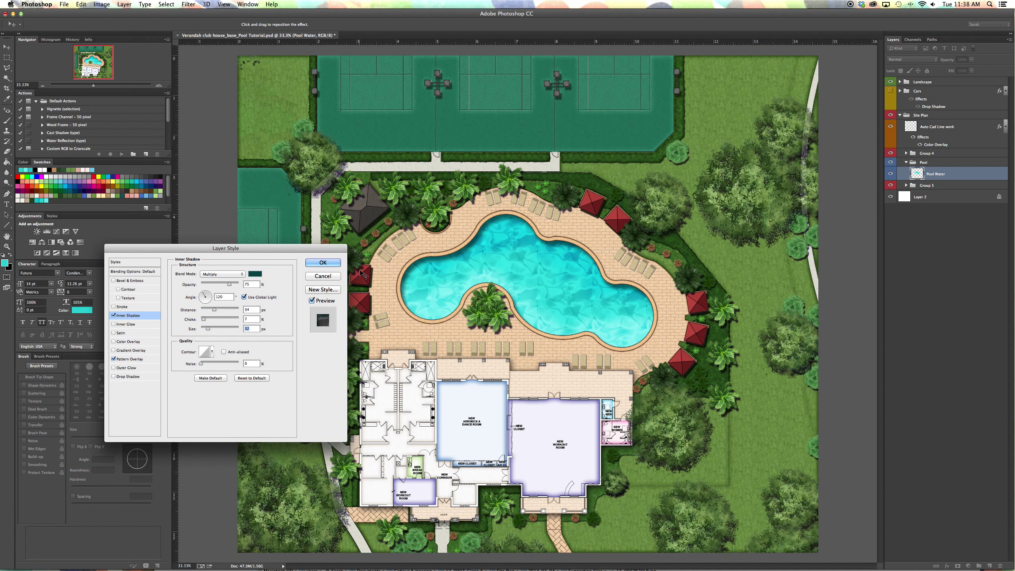
click(334, 267)
Add a new layer above Pool Water and select the pool interior from the Auto Cad Line work layer with the Magic Wand.
click(989, 566)
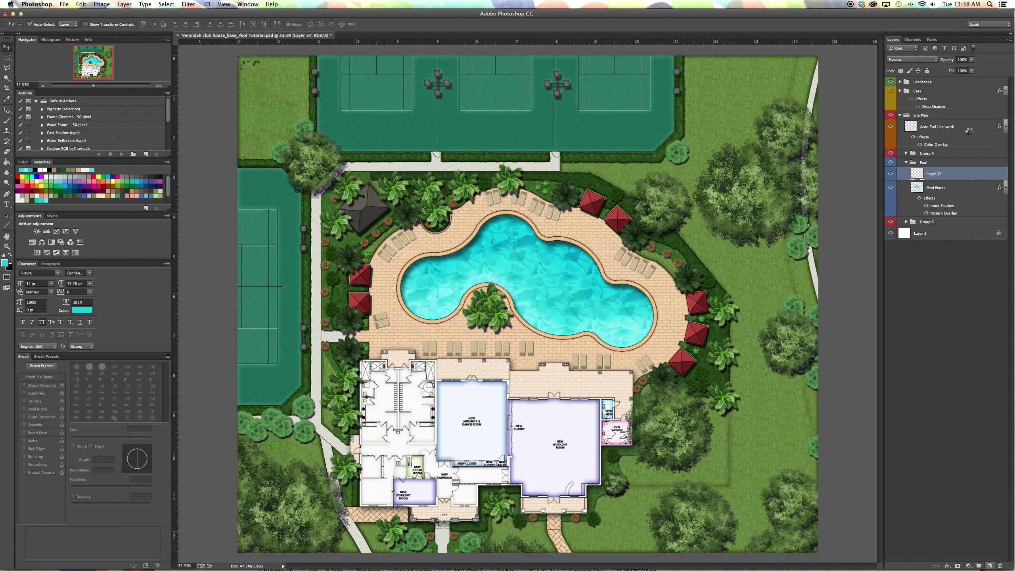
click(934, 129)
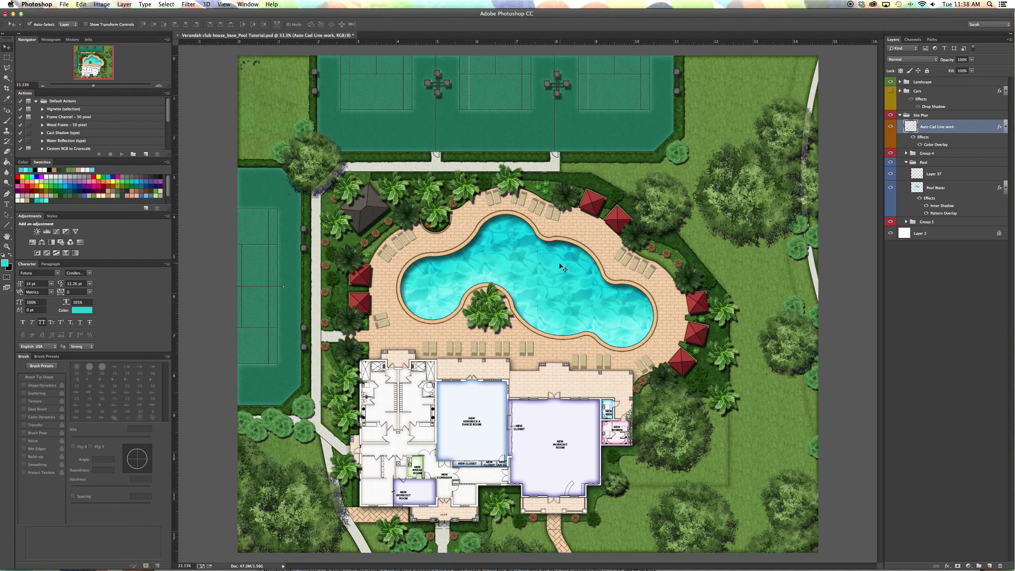
key(w)
click(550, 271)
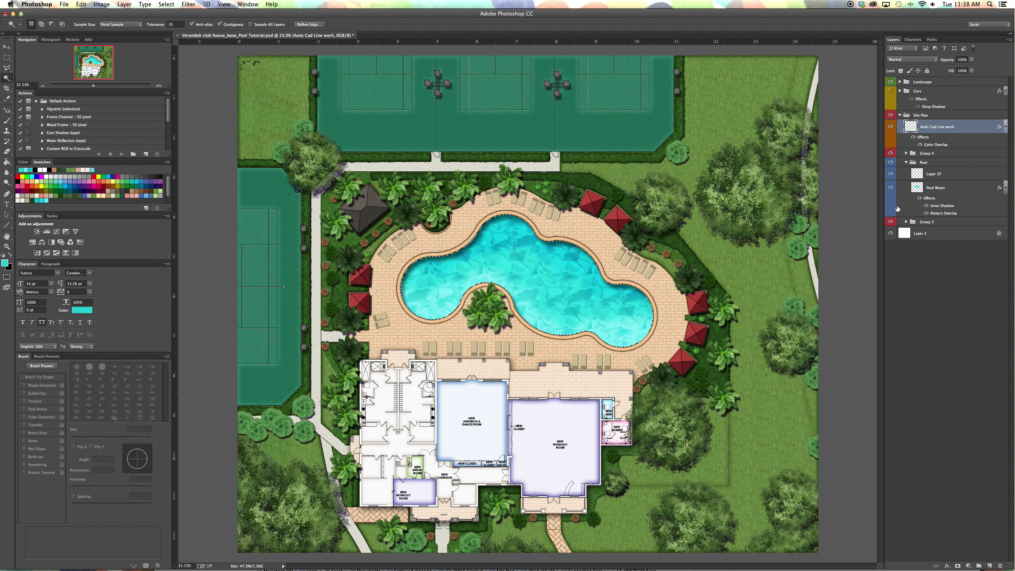
Rename the new empty layer above Pool Water as Ripples.
click(919, 189)
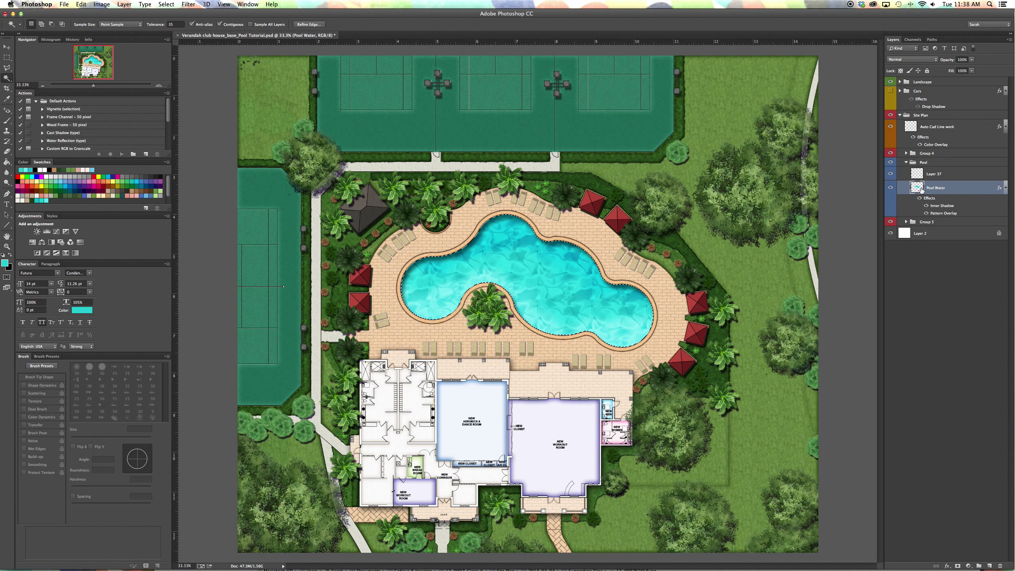
click(952, 175)
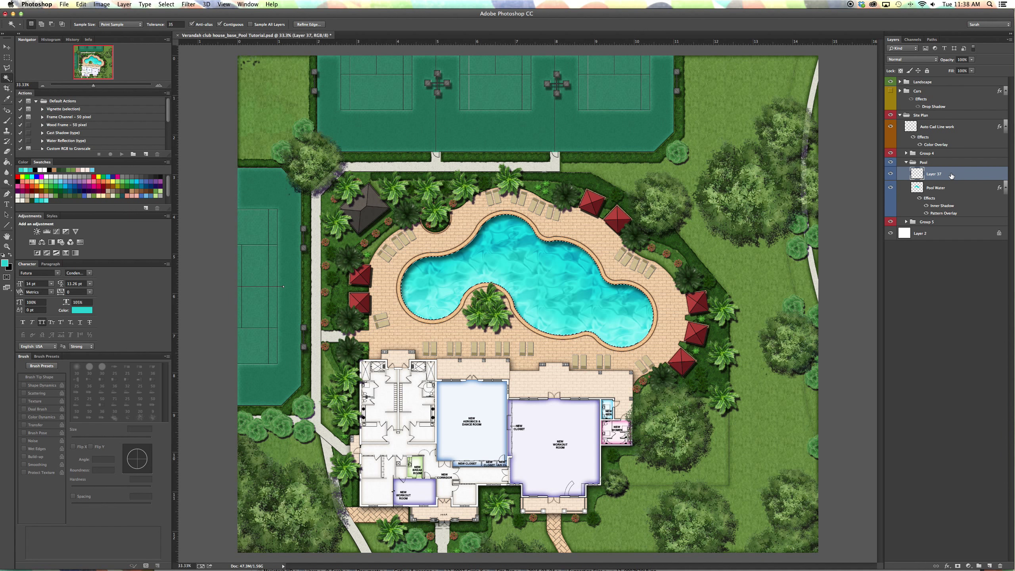
double_click(941, 175)
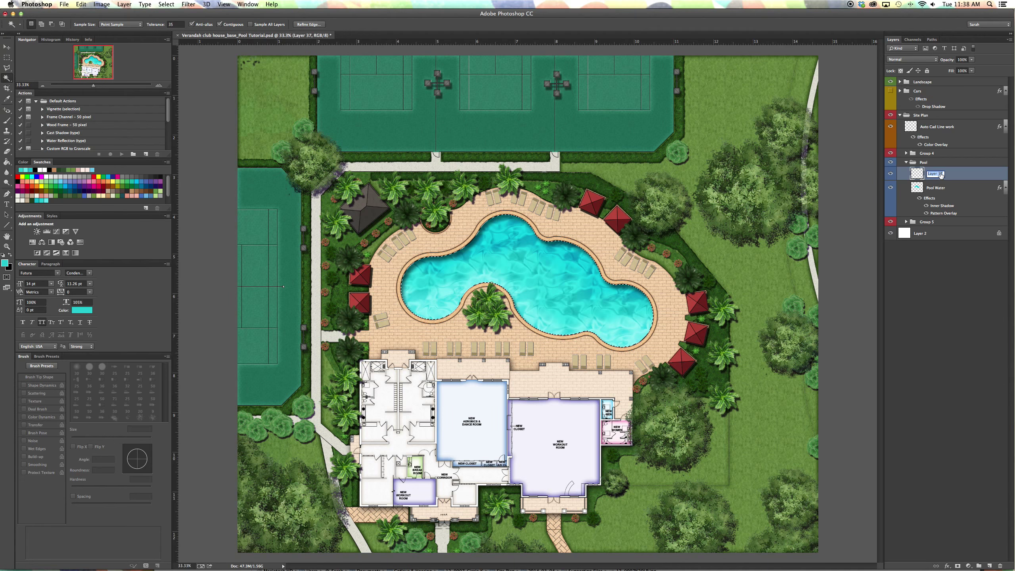
text(Ripples)
key(Return)
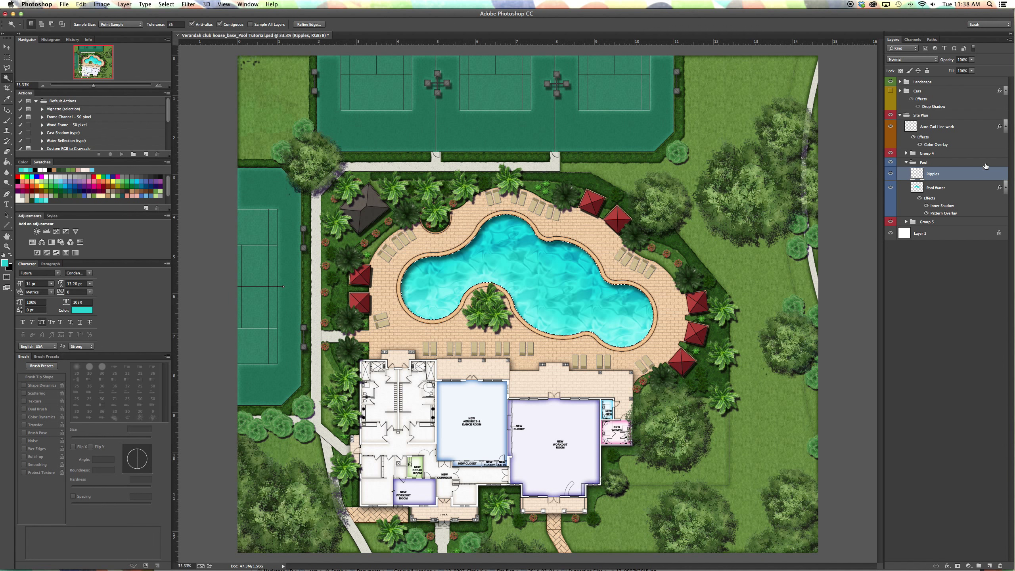
Set up a soft white brush at 15 px for the Ripples layer and undo the trial stroke across the pool.
click(3, 255)
click(10, 256)
key(b)
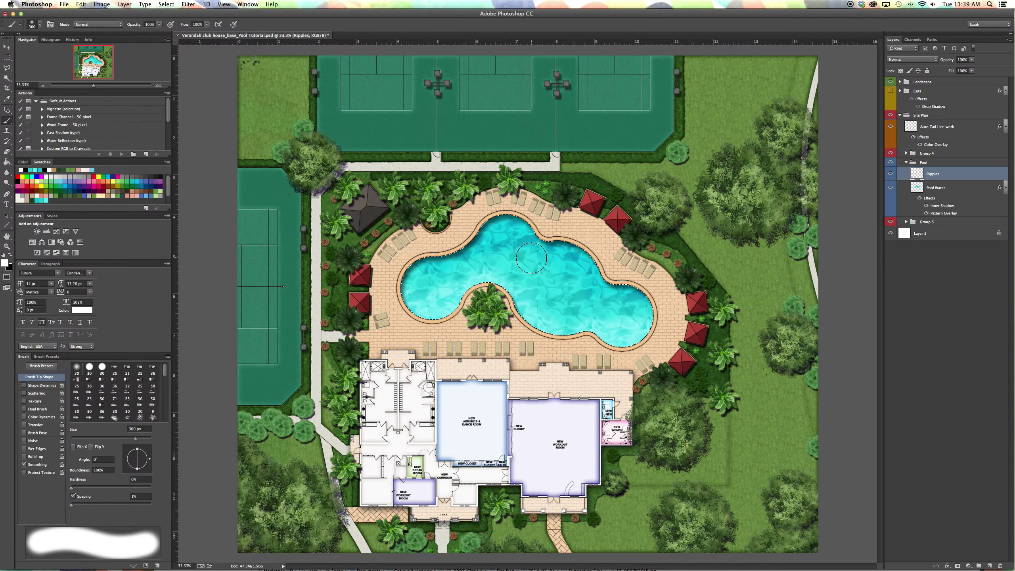
key(bracketleft)
key(bracketleft)
key(bracketleft)
key(bracketleft)
key(bracketleft)
key(bracketleft)
key(bracketleft)
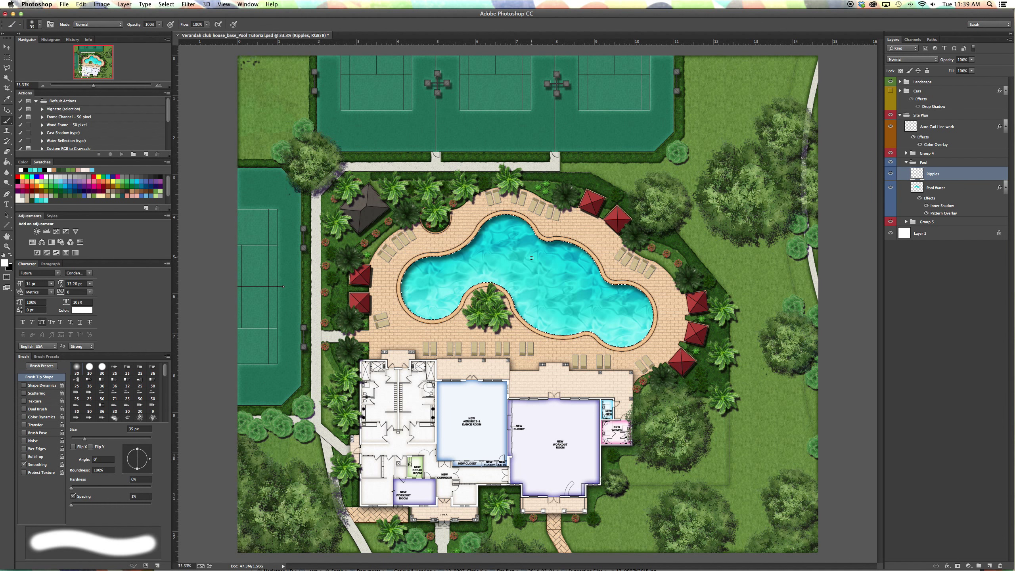
key(bracketleft)
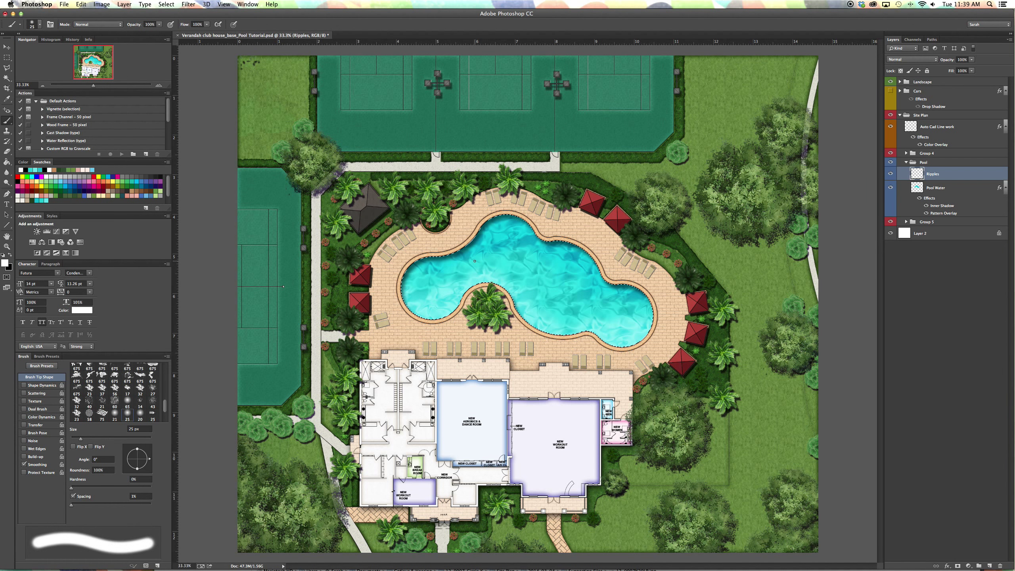
key(bracketleft)
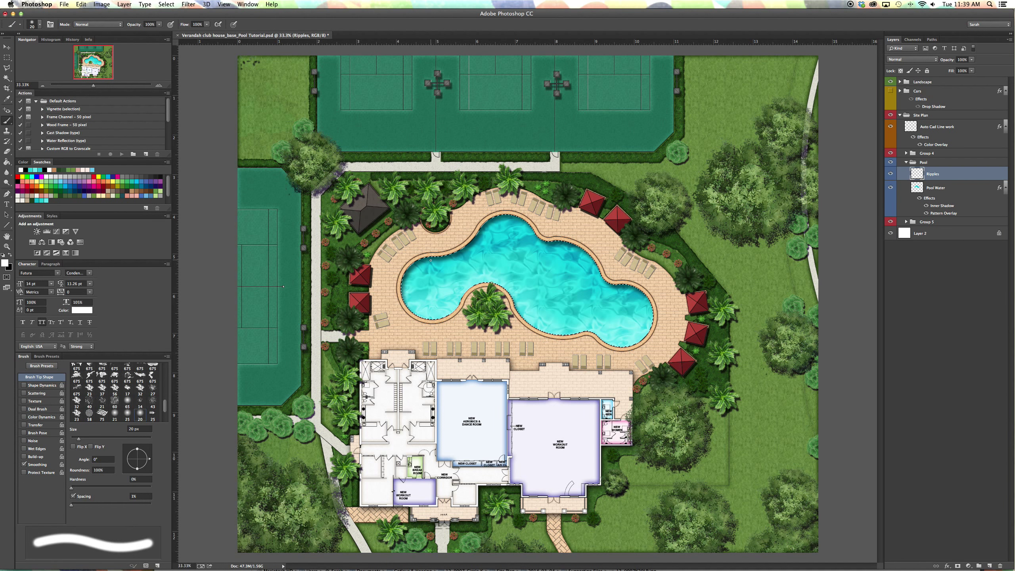
key(bracketleft)
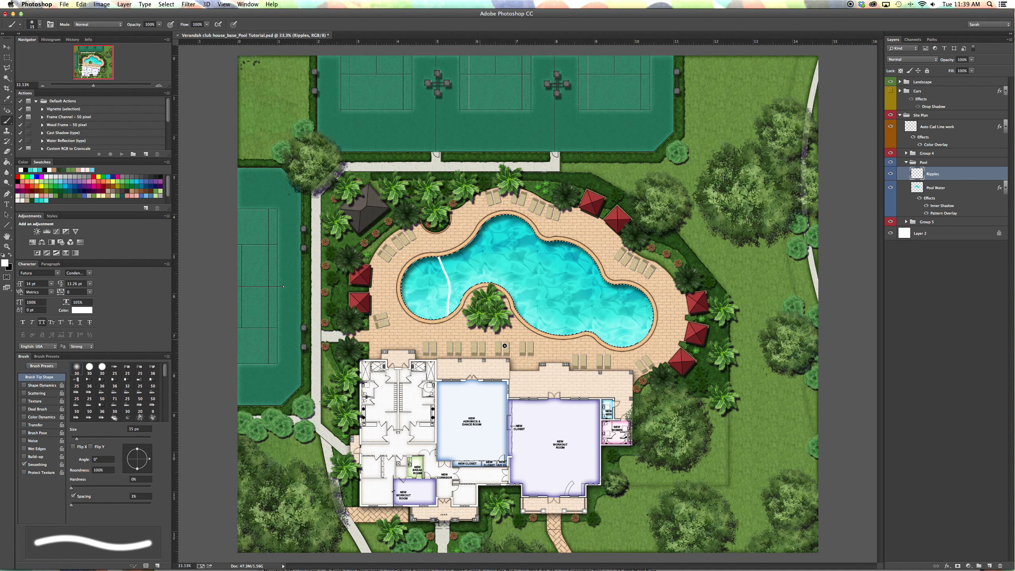
key(super+z)
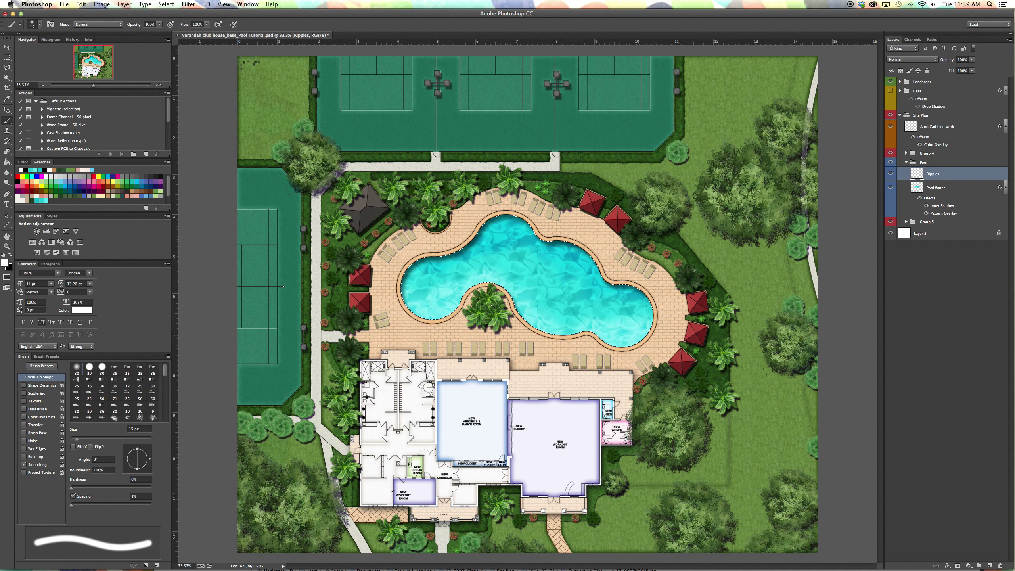
Paint thin, curved white ripple lines across the pool on the Ripples layer with a 10 px brush.
key(bracketleft)
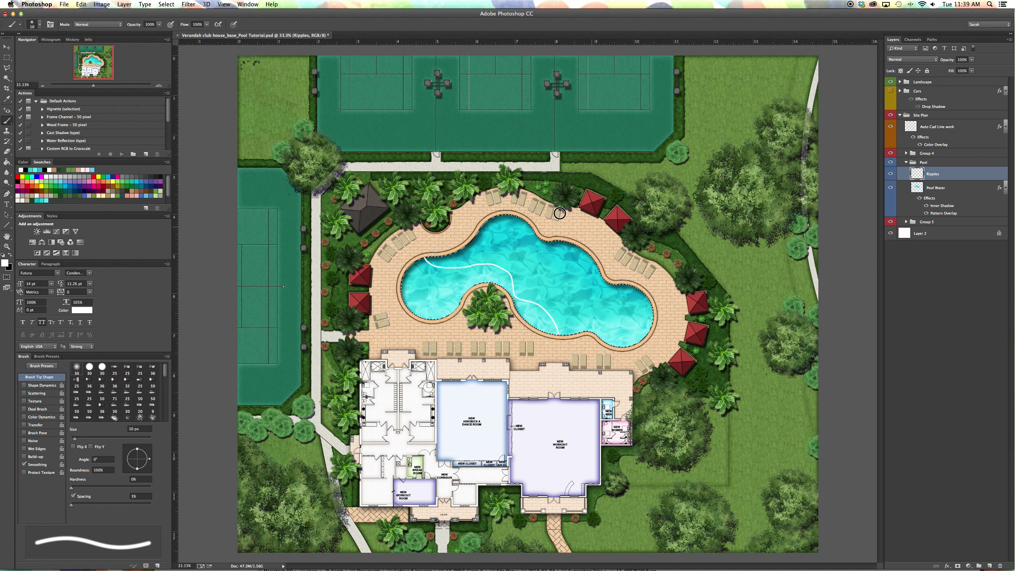
mouse_move(560, 214)
mouse_down()
mouse_move(498, 255)
mouse_move(436, 279)
mouse_move(418, 318)
mouse_move(400, 329)
mouse_up()
mouse_move(577, 247)
mouse_down()
mouse_move(556, 286)
mouse_move(514, 295)
mouse_up()
drag(621, 291, 592, 338)
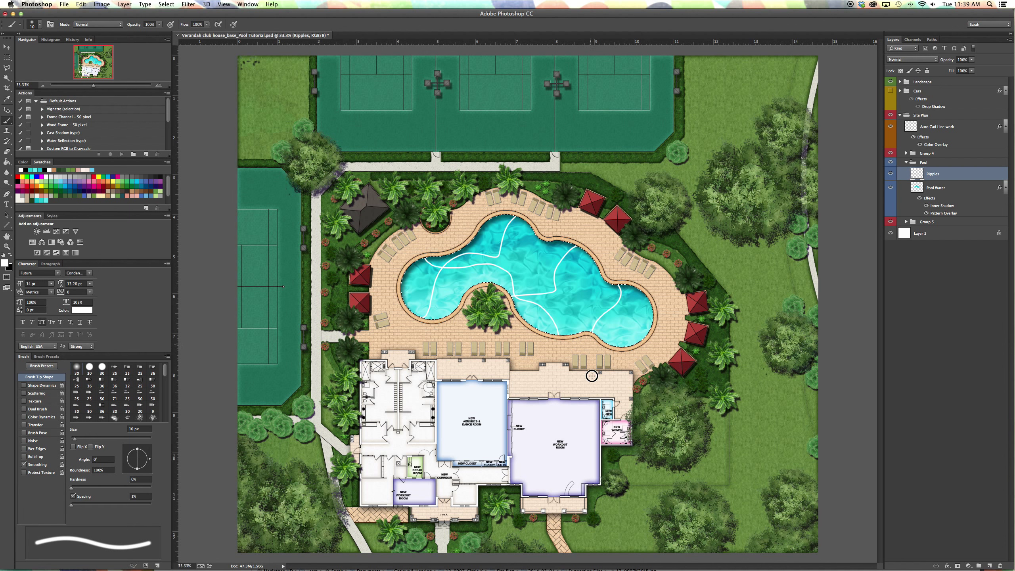
Paint thicker white ripple lines running across the length and width of the pool with a 20 px brush.
key(bracketright)
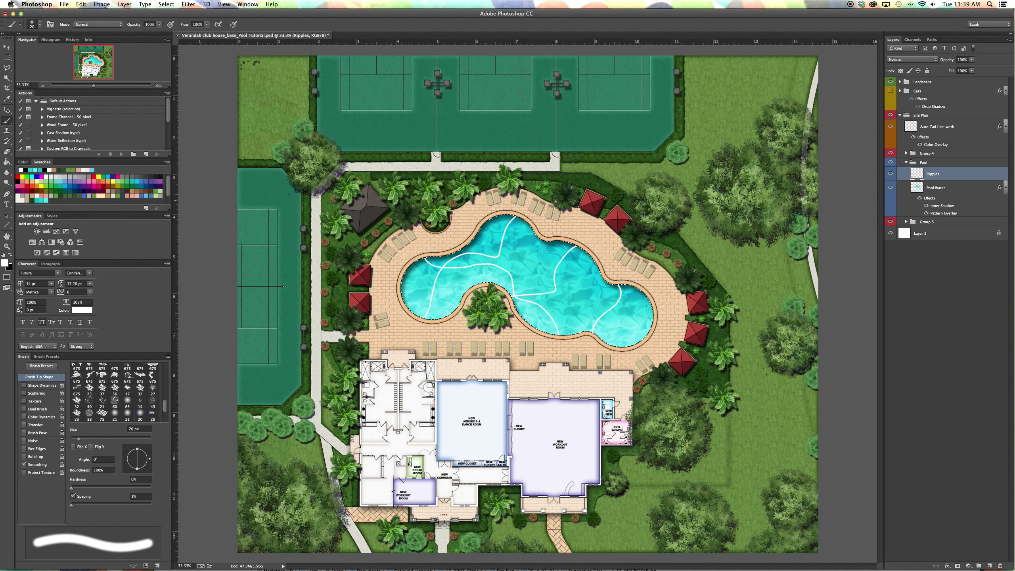
drag(595, 259, 576, 336)
mouse_move(491, 217)
mouse_down()
mouse_move(570, 300)
mouse_move(644, 337)
mouse_up()
drag(424, 258, 476, 285)
Reduce the brush to 8 px and add finer white ripple lines between the existing ones.
key(bracketleft)
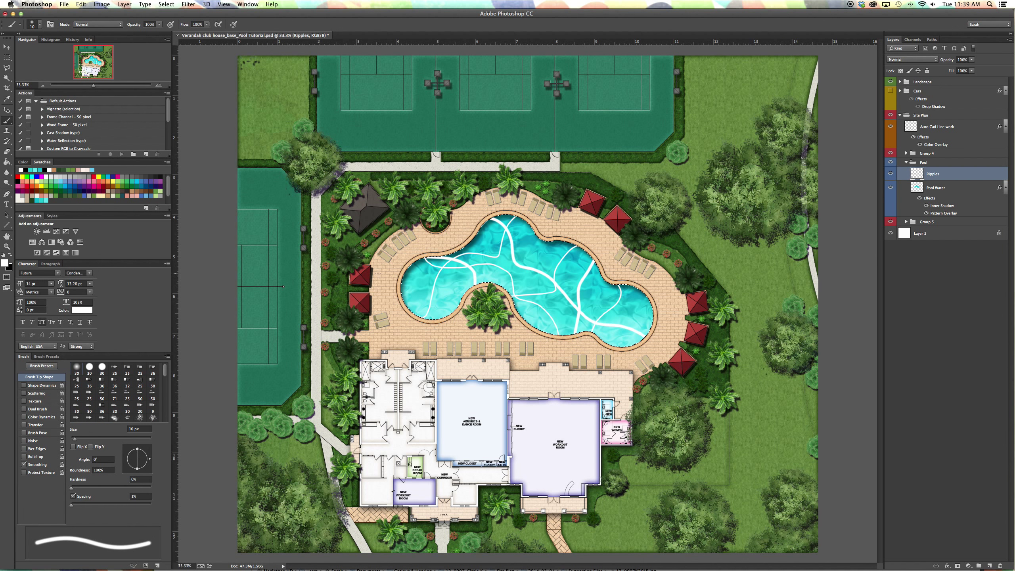
key(bracketleft)
key(bracketleft)
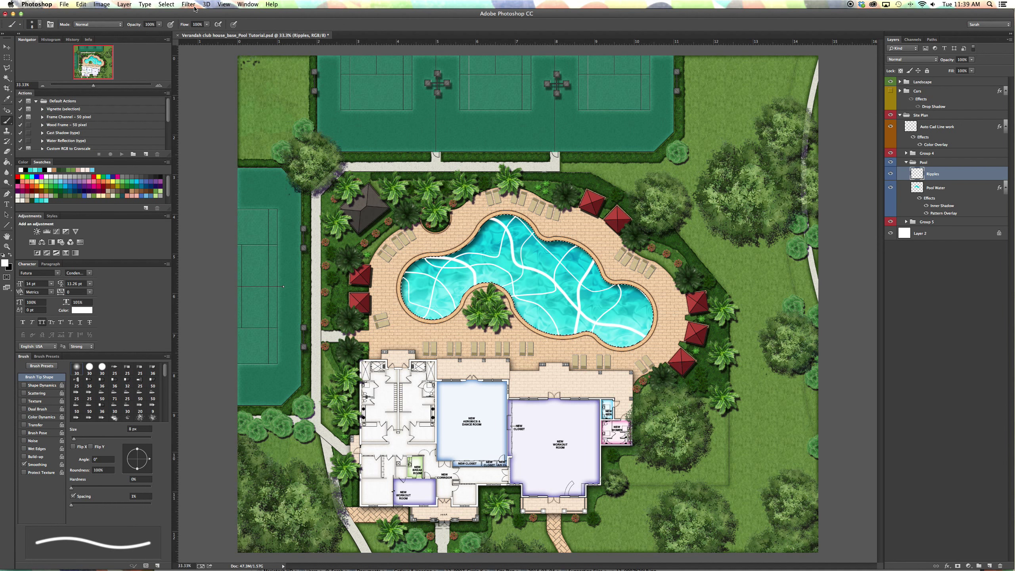
Soften the white lines on the Ripples layer with a Field Blur, lowering the blur amount before applying it.
click(206, 5)
mouse_move(197, 6)
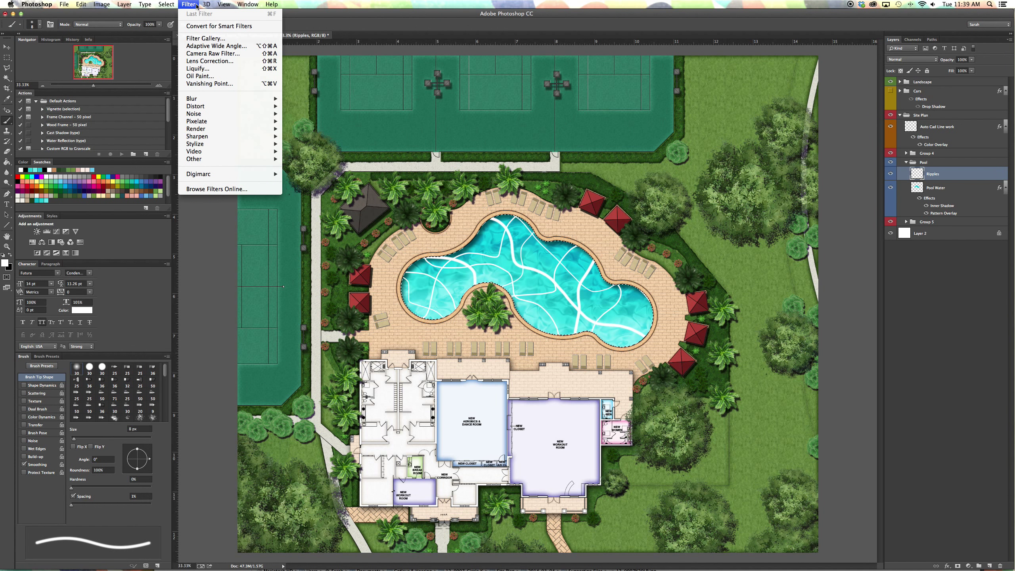
mouse_move(205, 102)
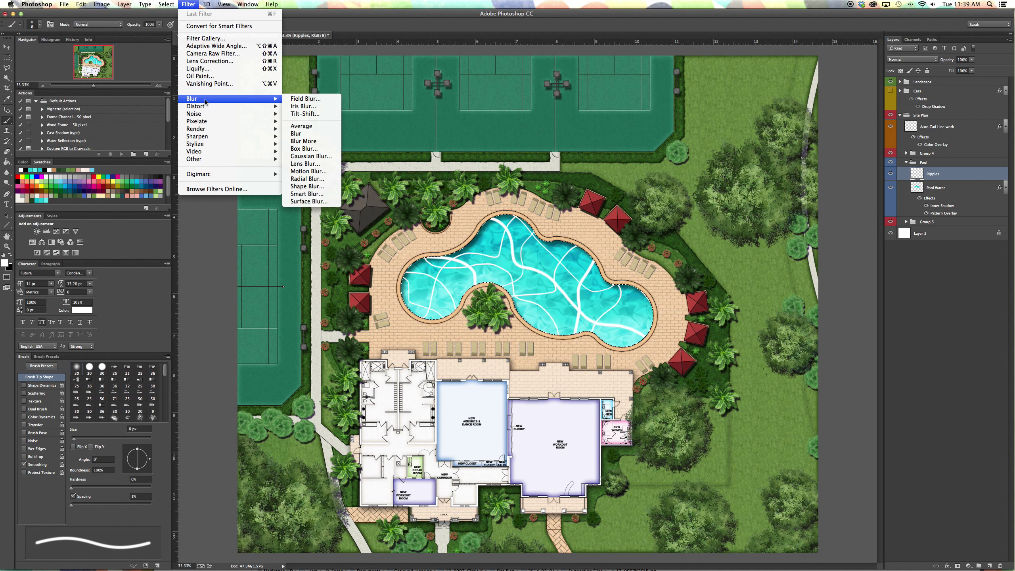
click(305, 99)
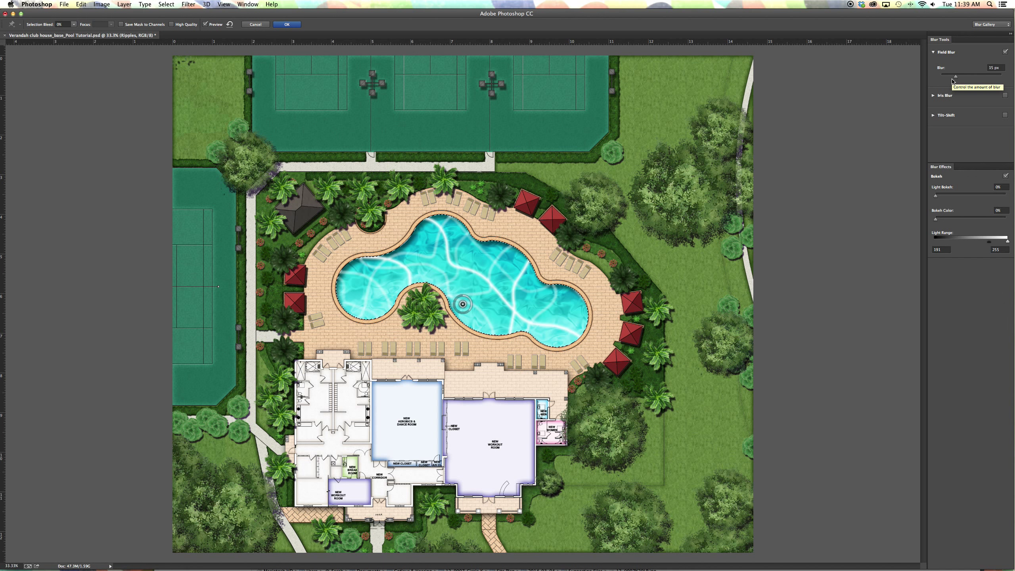
drag(957, 75, 951, 76)
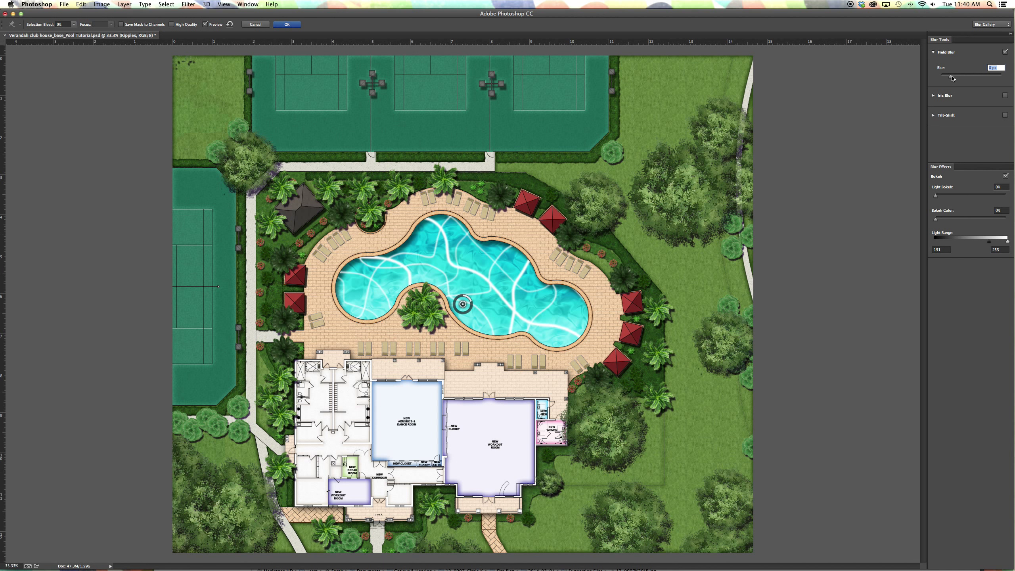
drag(952, 77, 953, 77)
key(Up)
click(289, 26)
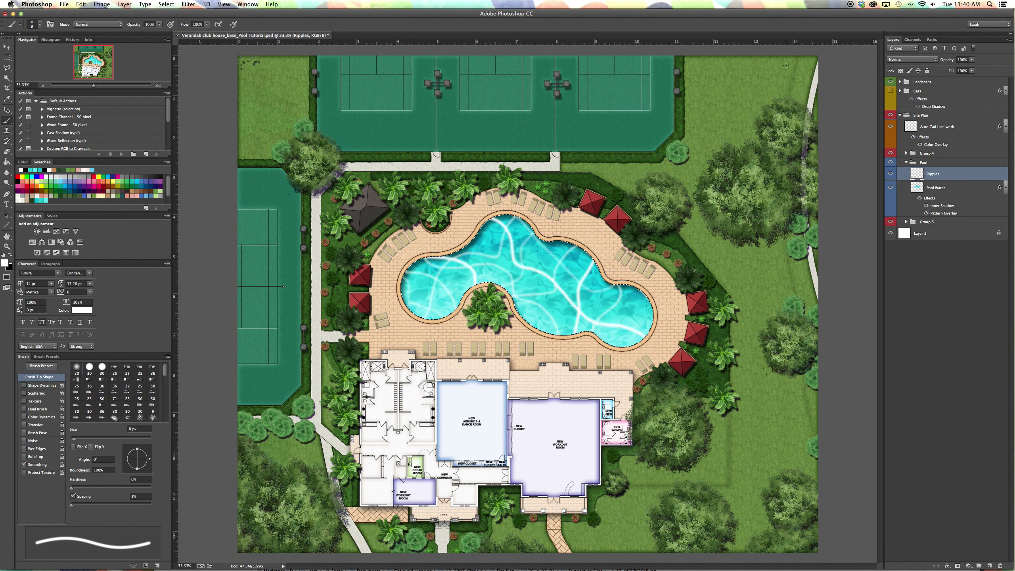
Lower the Ripples layer's opacity to 78% and clear the pool selection.
click(972, 59)
drag(974, 67, 964, 69)
key(v)
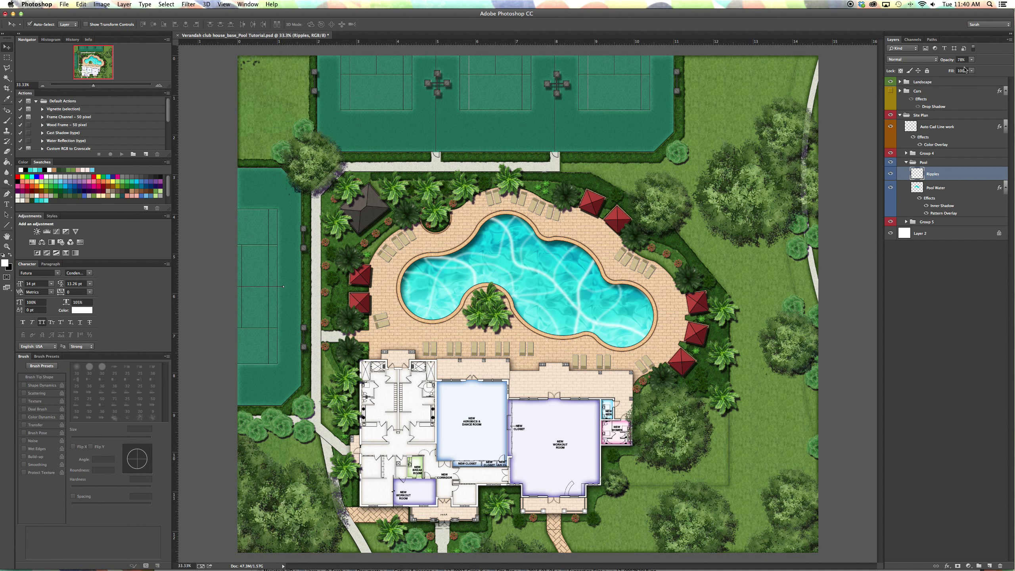
key(super+0)
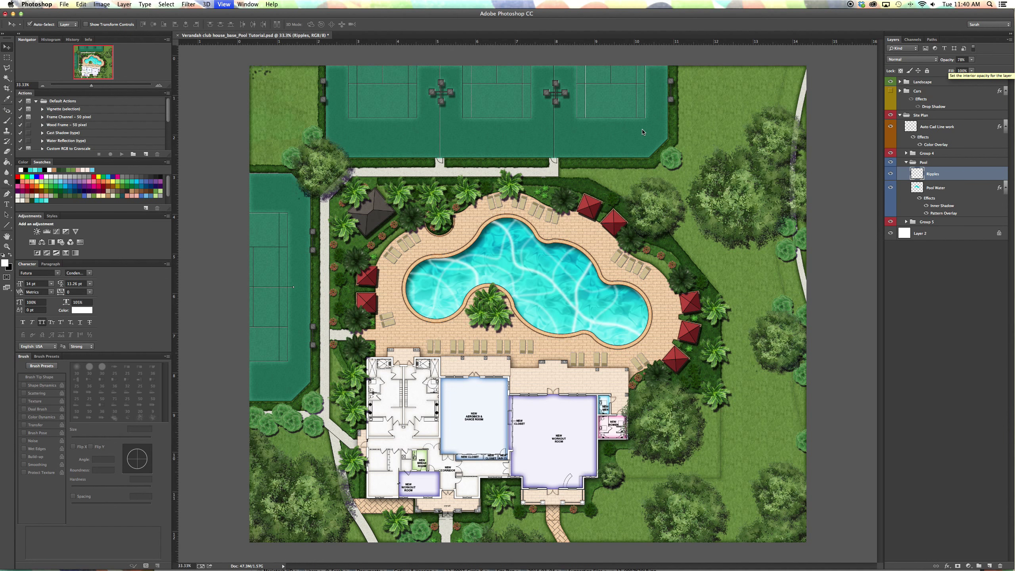
key(super+minus)
key(super+minus)
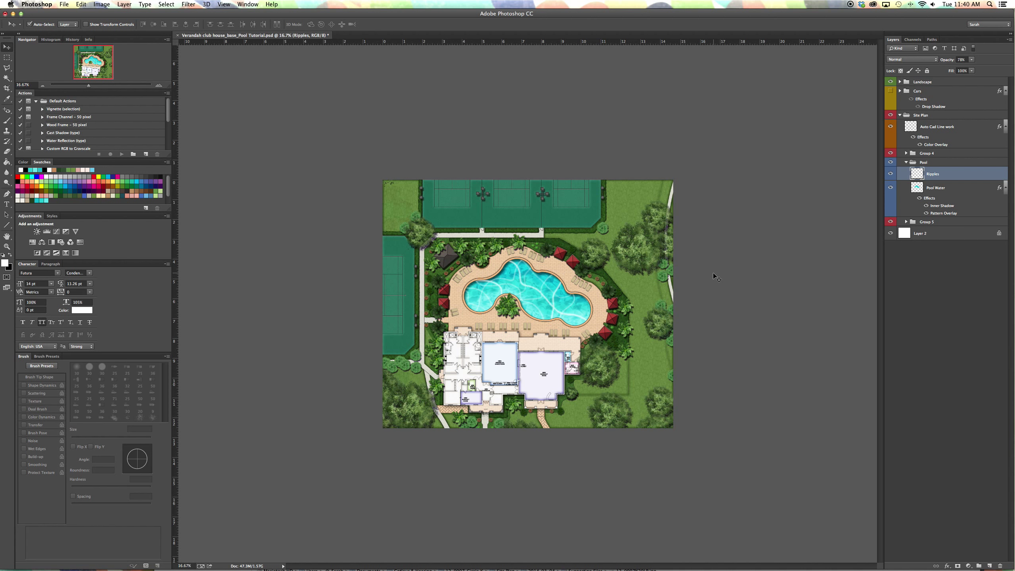